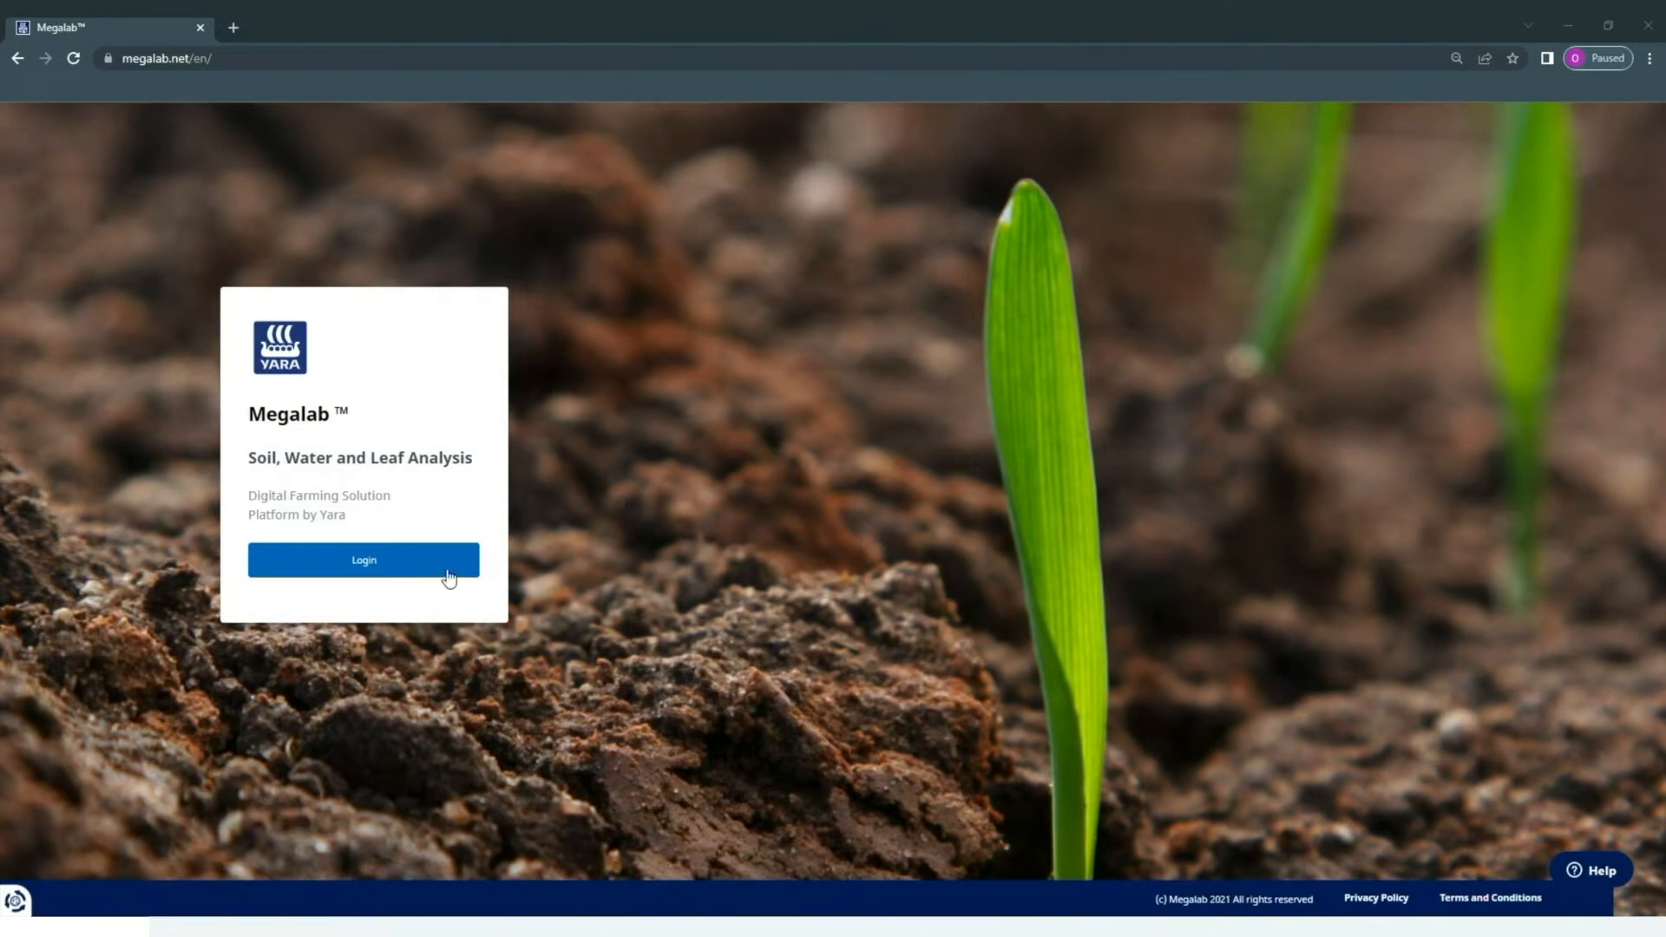
- Log in to Megalab to reach the My orders dashboard of soil orders
{"action": "left_click", "coordinate": [407, 578]}
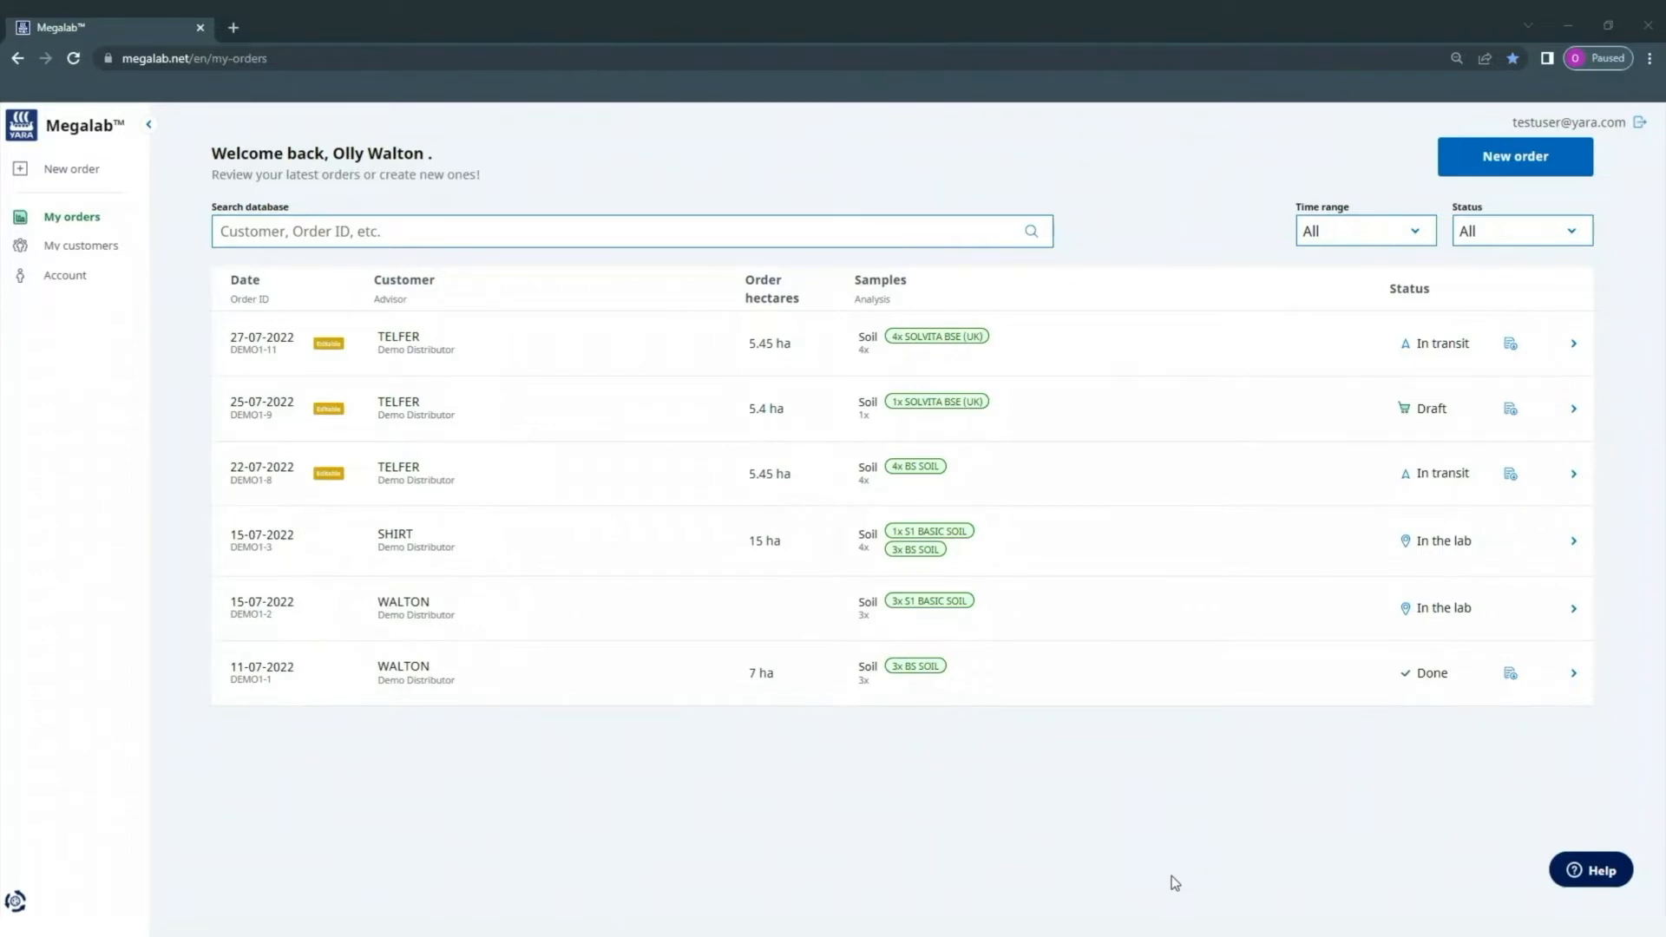
{"action": "left_click", "coordinate": [647, 231]}
{"action": "type", "text": "demo"}
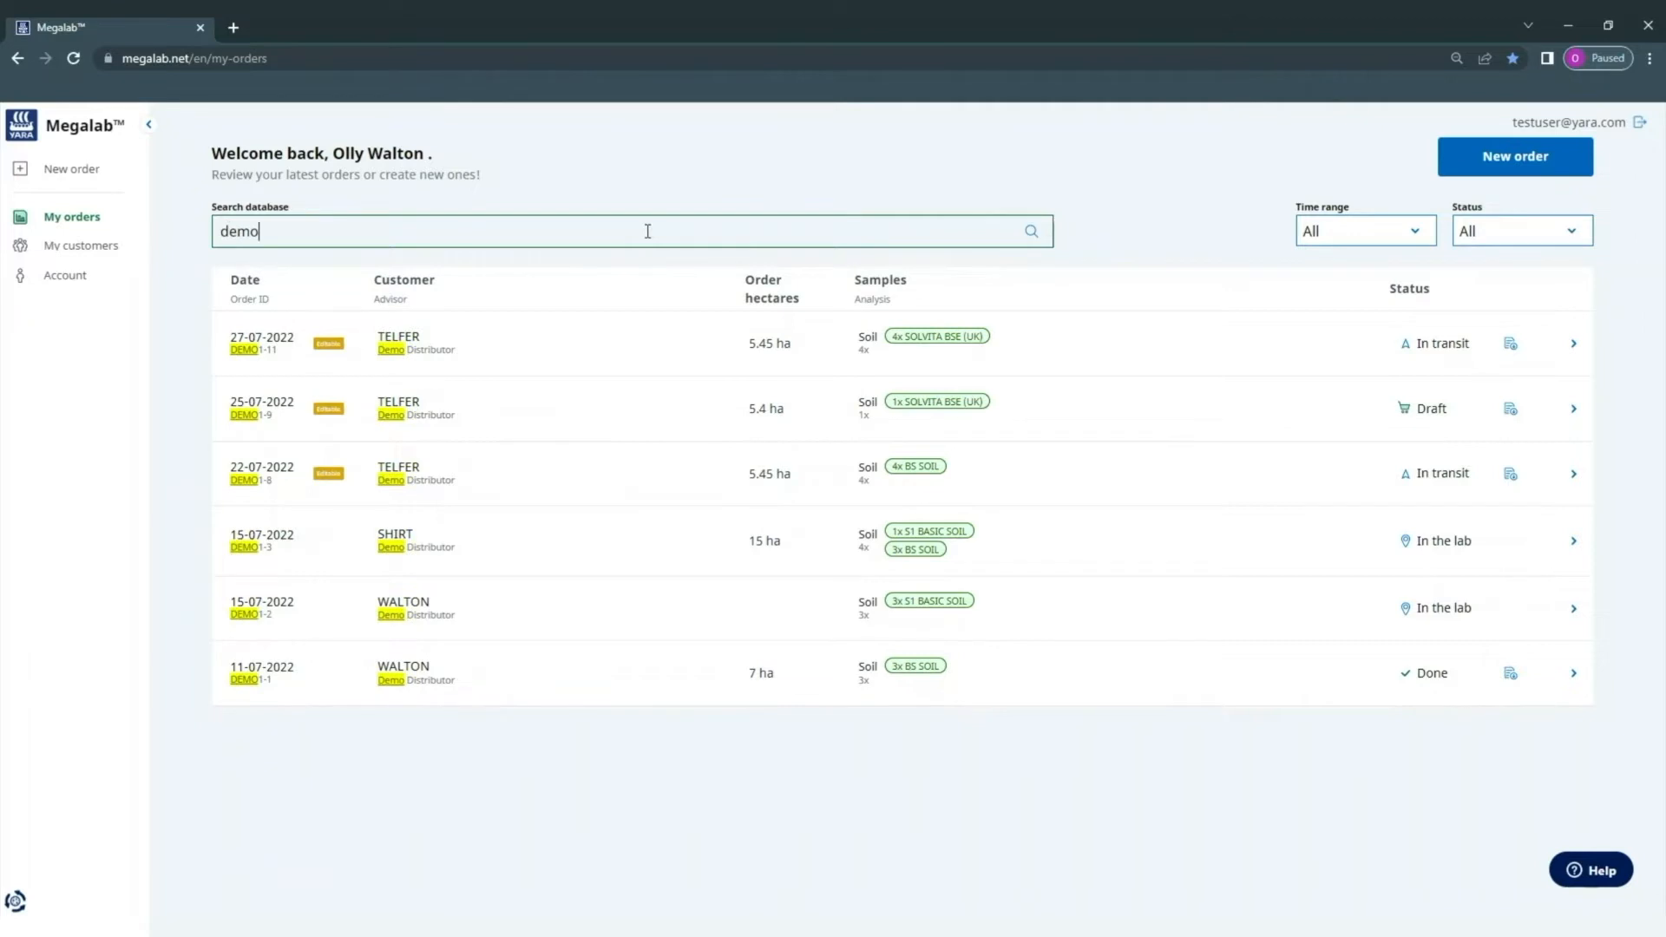
{"action": "left_click", "coordinate": [1412, 235]}
{"action": "left_click", "coordinate": [1517, 228]}
{"action": "left_click", "coordinate": [1522, 231]}
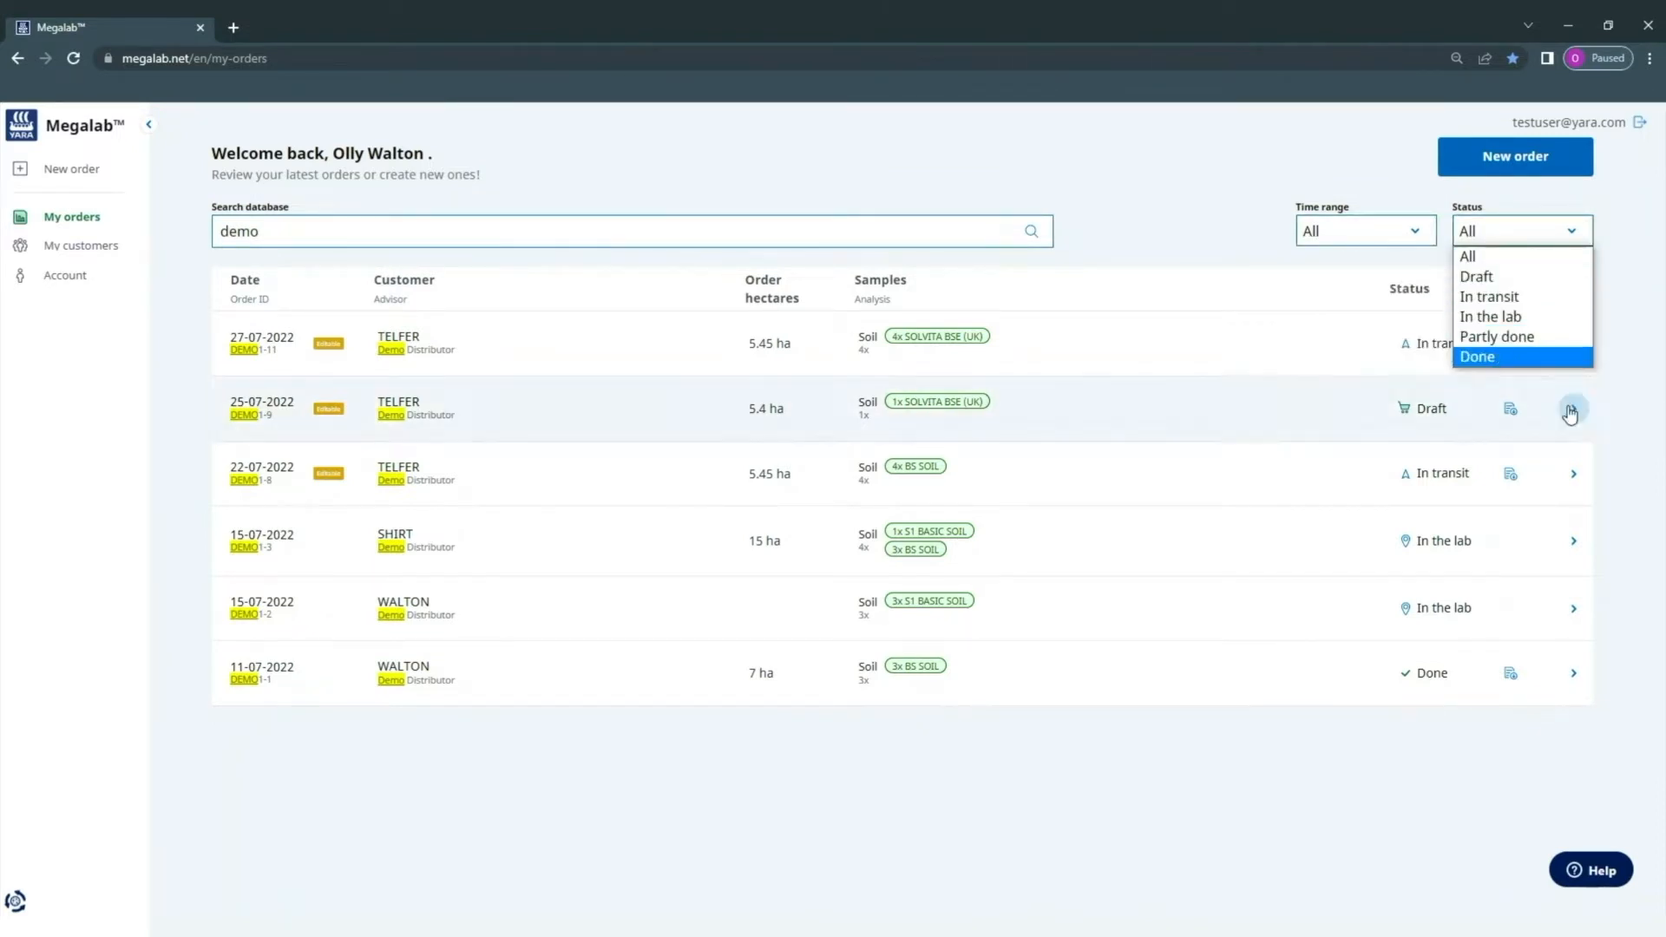
{"action": "left_click", "coordinate": [1529, 313]}
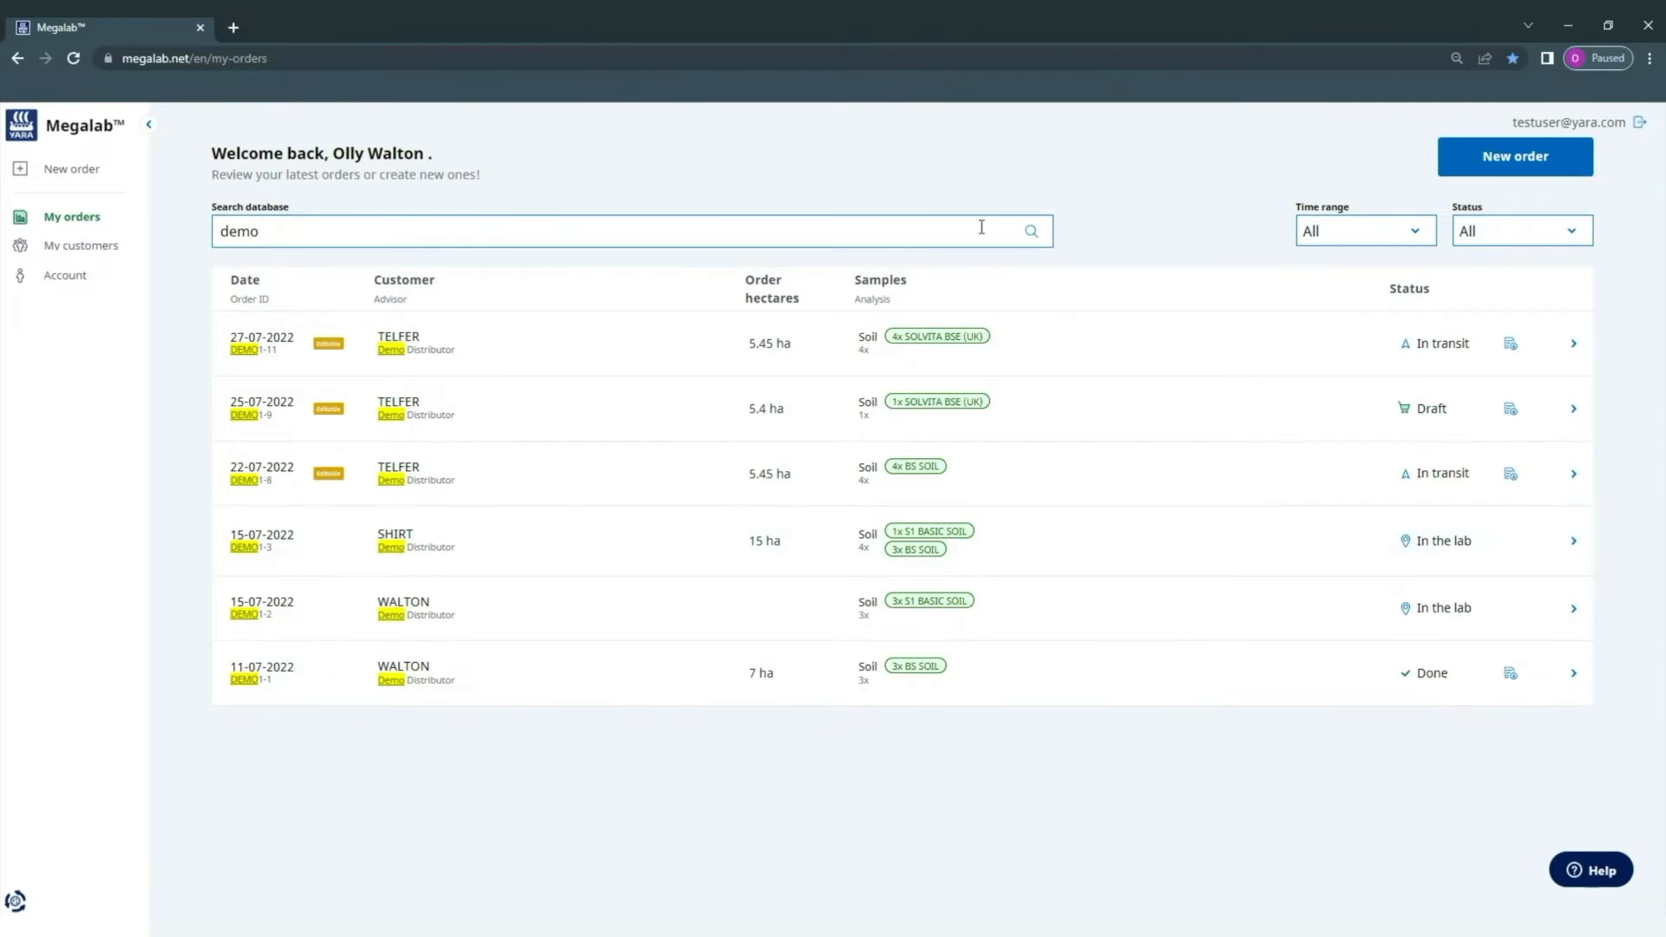
{"action": "key", "text": "BackSpace"}
{"action": "key", "text": "BackSpace"}
{"action": "key", "text": "BackSpace"}
{"action": "key", "text": "BackSpace"}
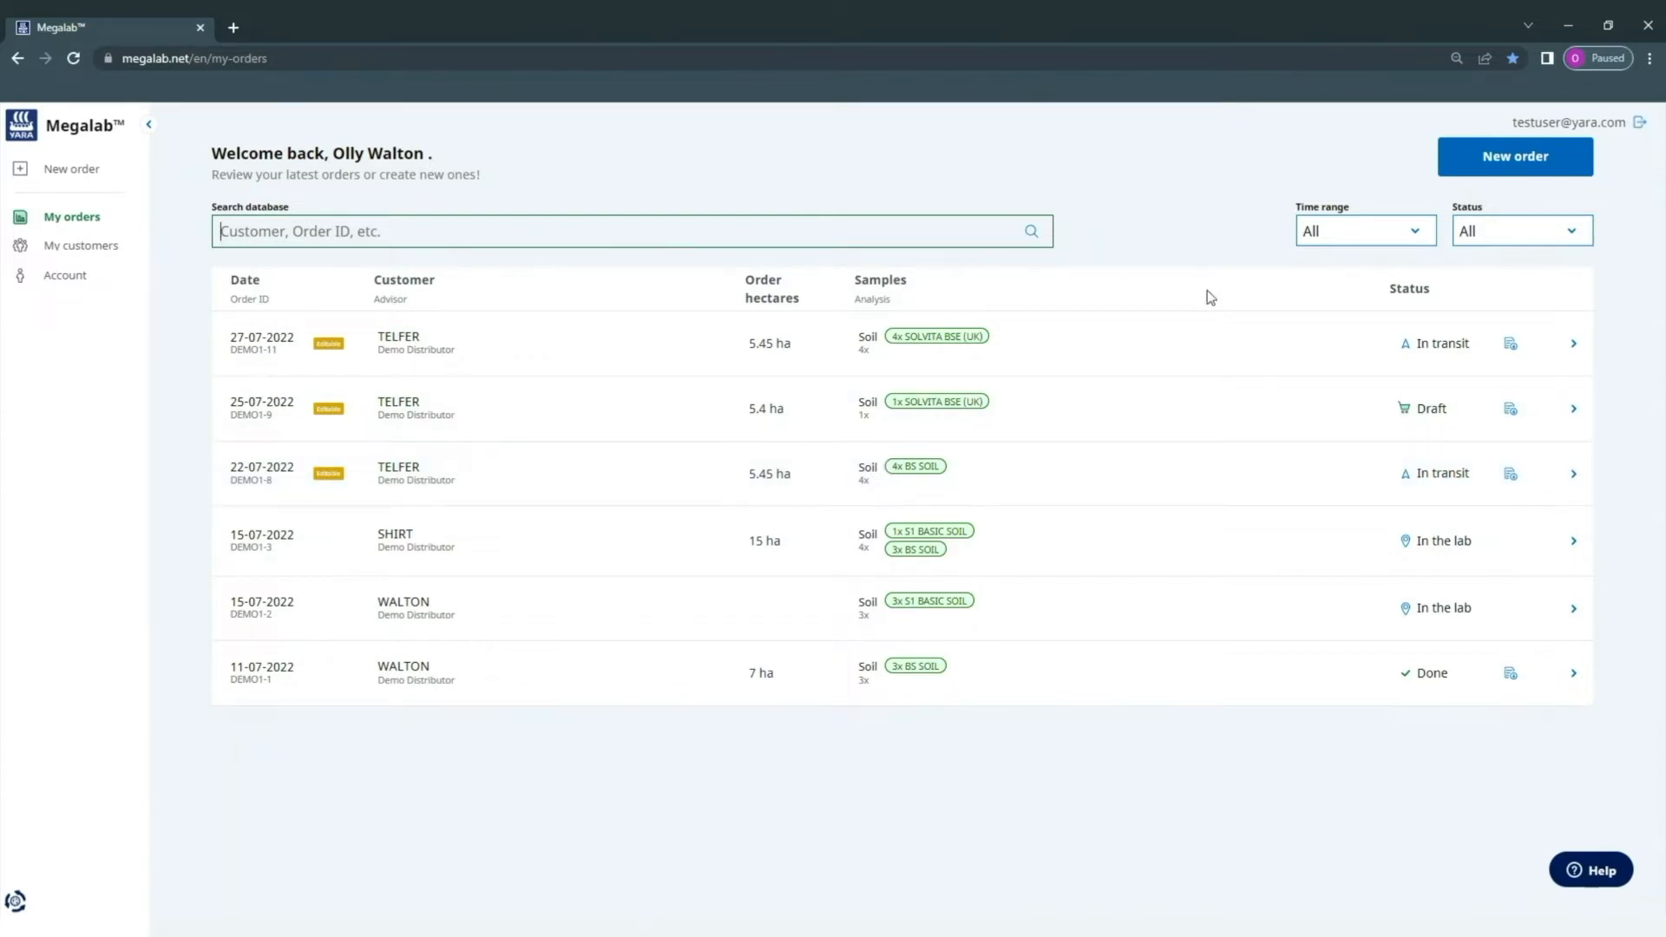
{"action": "left_click", "coordinate": [1514, 688]}
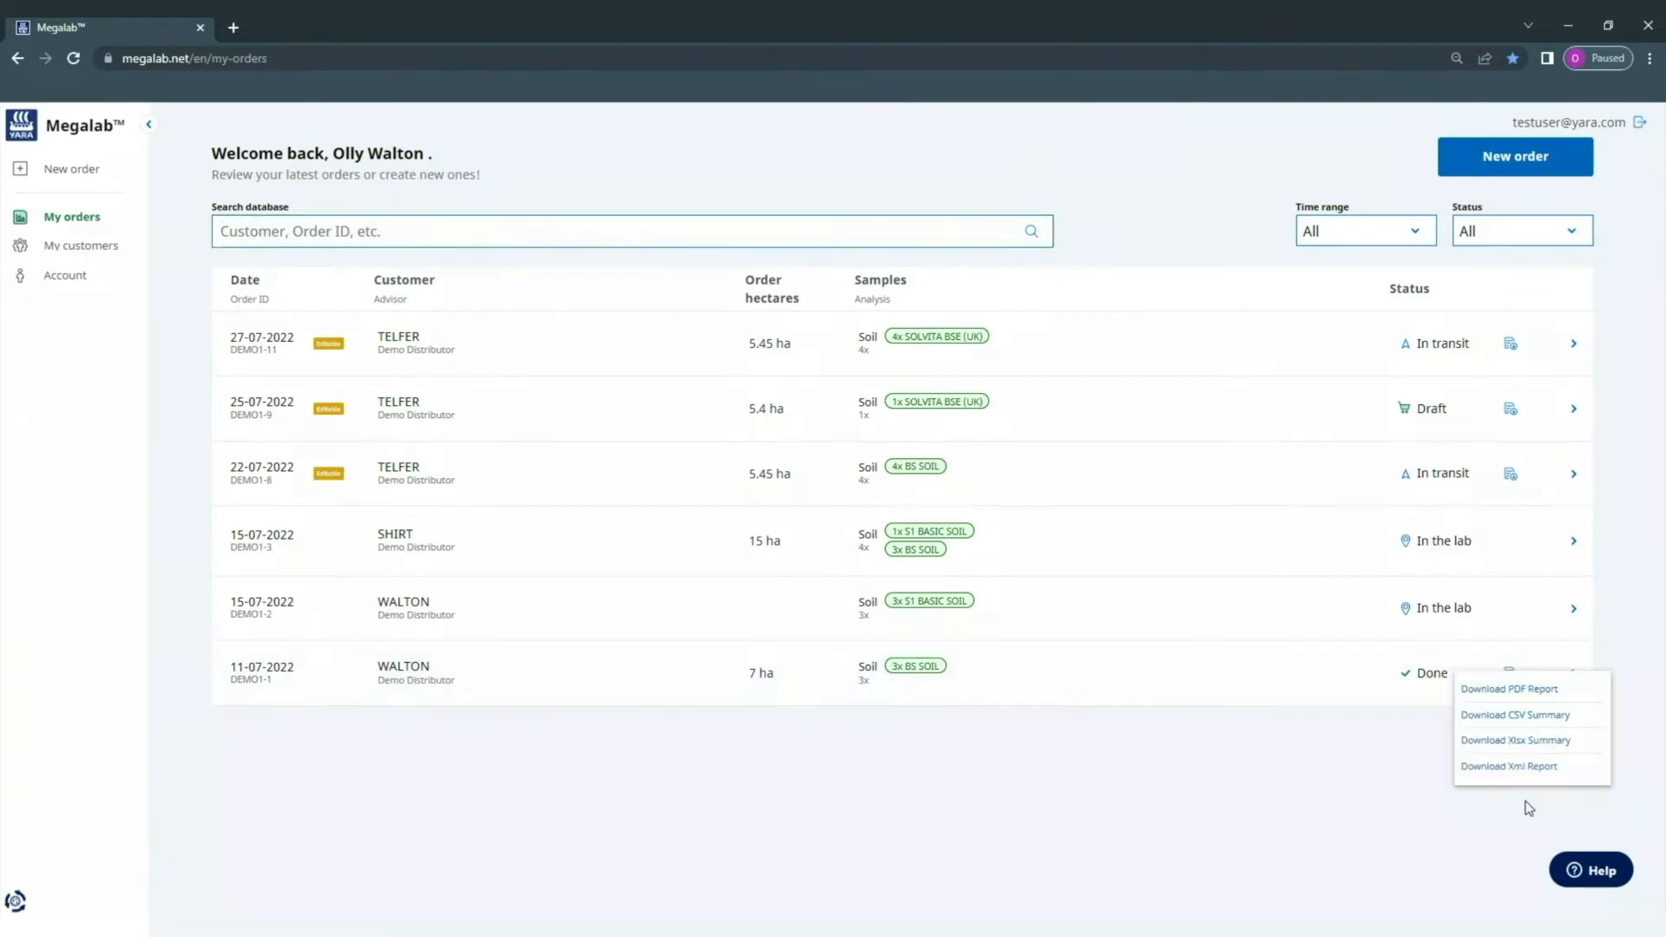
{"action": "left_click", "coordinate": [1314, 859]}
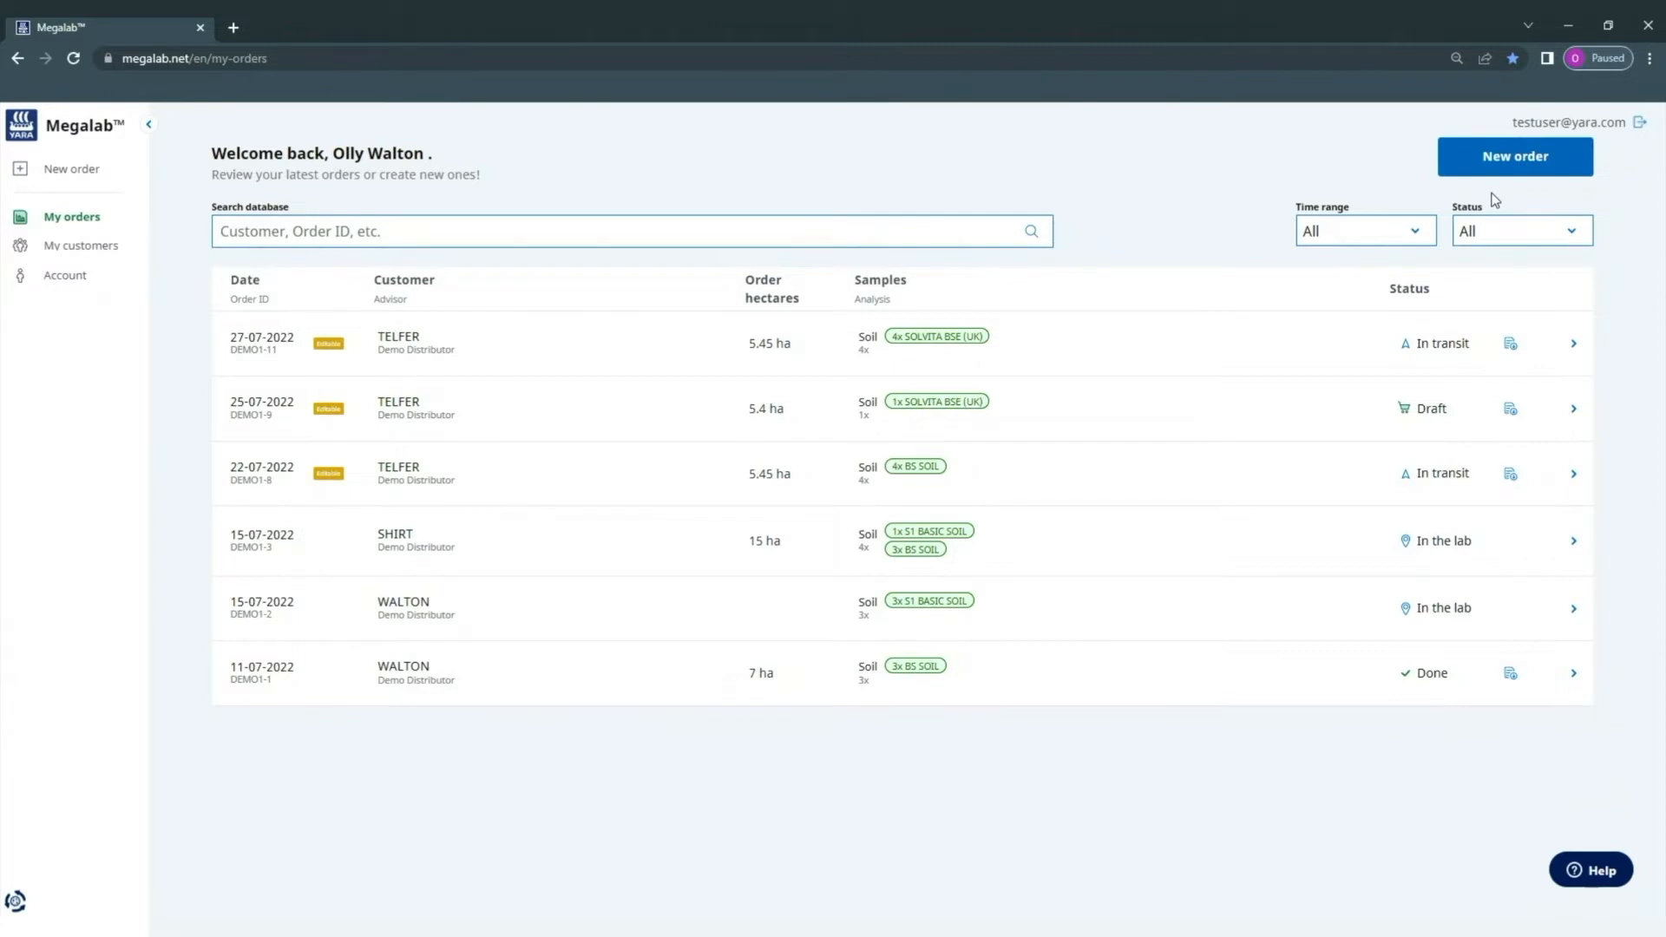
- Create new order DEMO1-15 and bring up its Customer choices
{"action": "left_click", "coordinate": [1531, 166]}
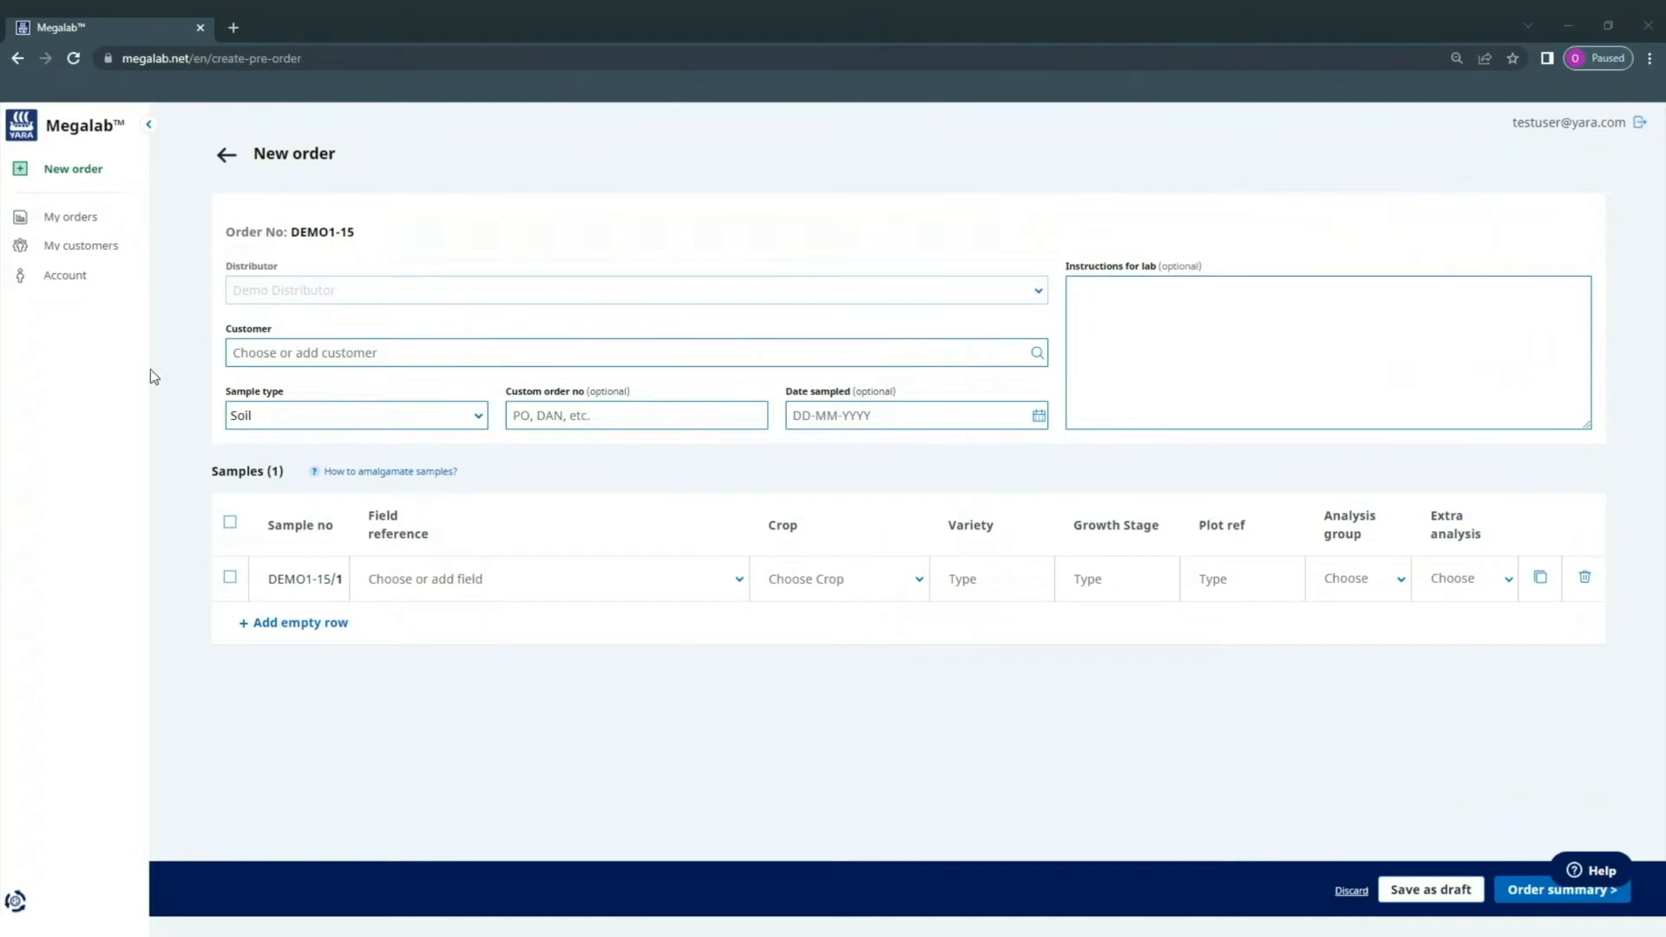
{"action": "left_click", "coordinate": [316, 358]}
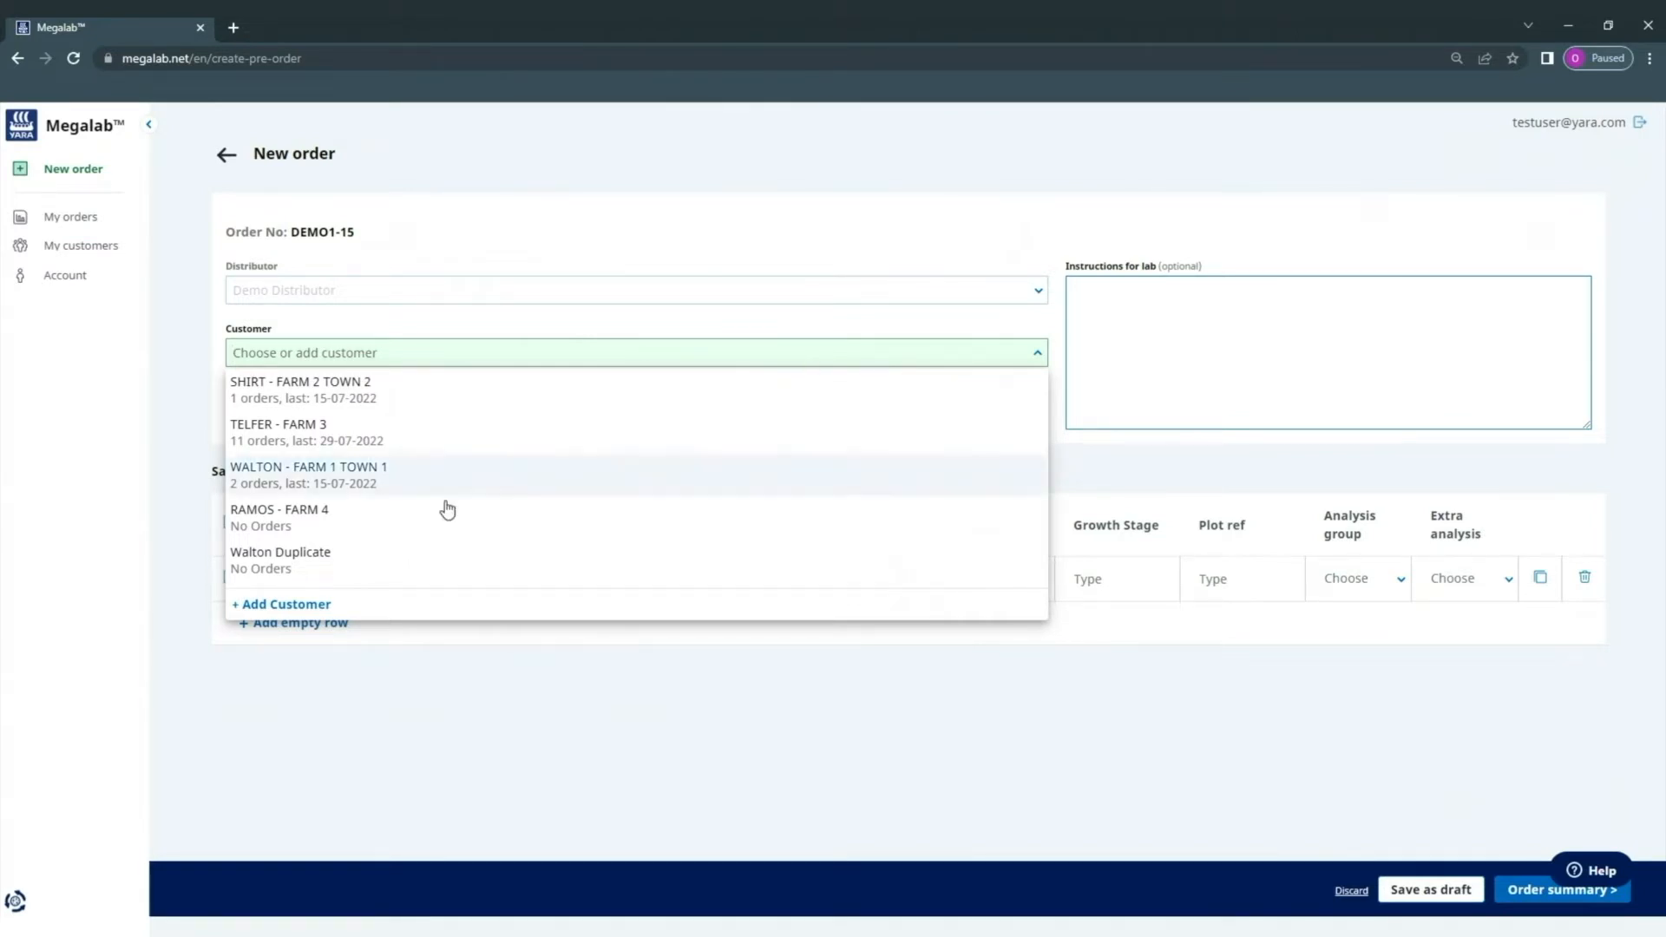
- Assign customer TELFER - FARM 3 to order DEMO1-15 and keep Soil as the sample type
{"action": "left_click", "coordinate": [286, 605]}
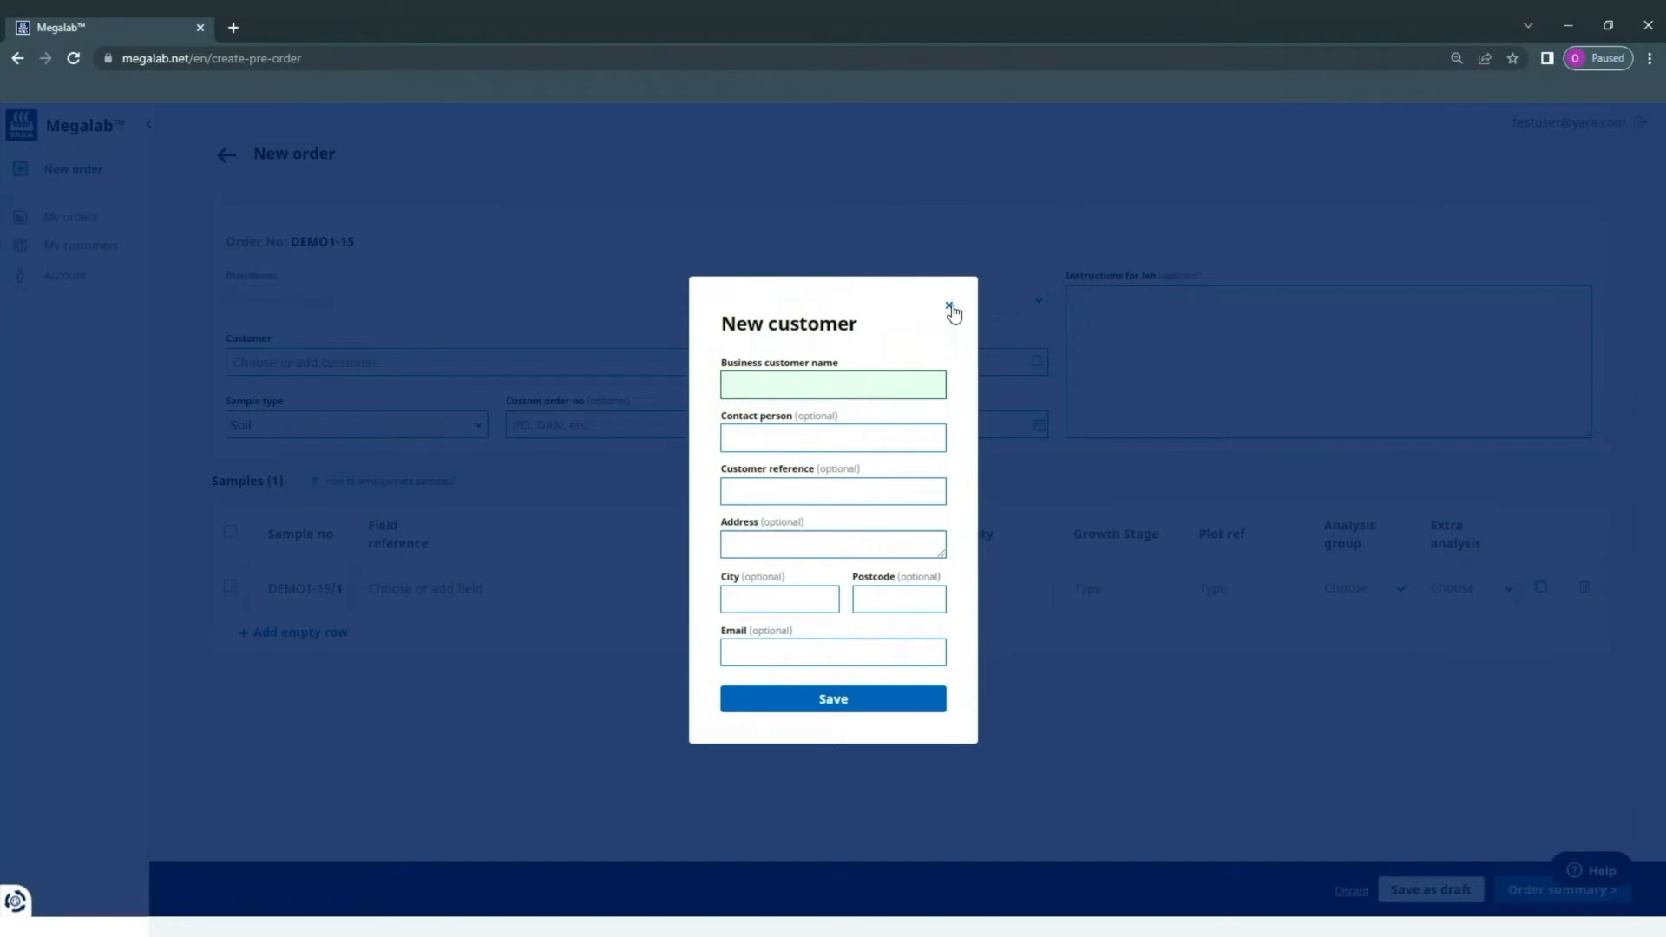
{"action": "left_click", "coordinate": [950, 307]}
{"action": "left_click", "coordinate": [848, 355]}
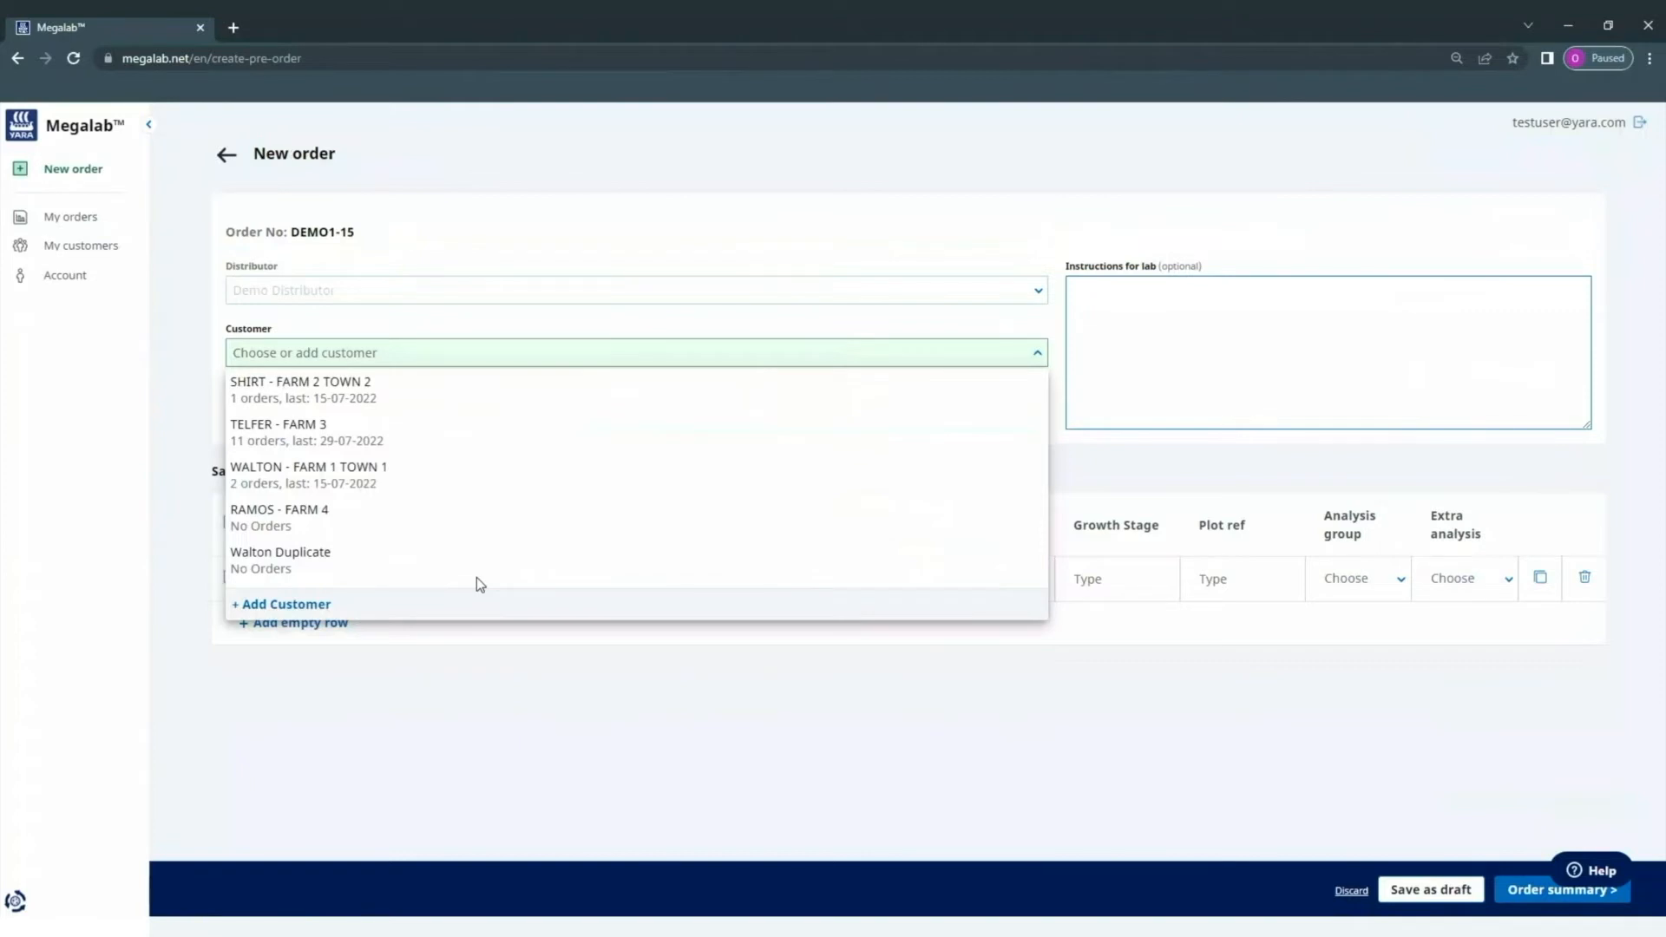
{"action": "left_click", "coordinate": [518, 431]}
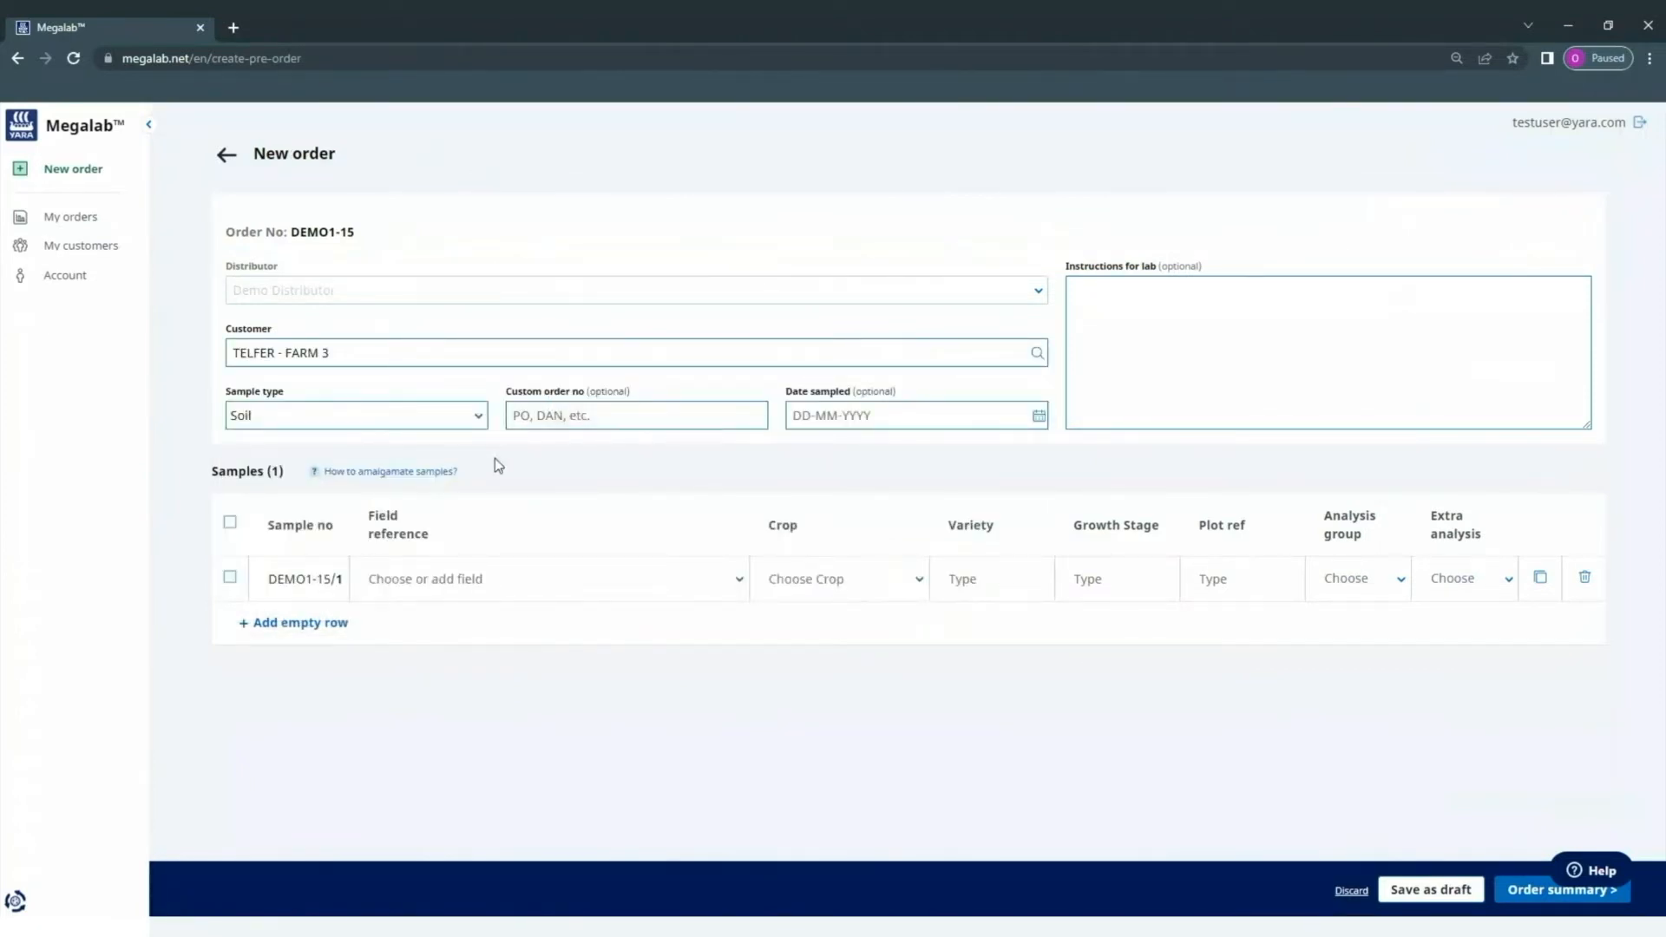
{"action": "left_click", "coordinate": [402, 420]}
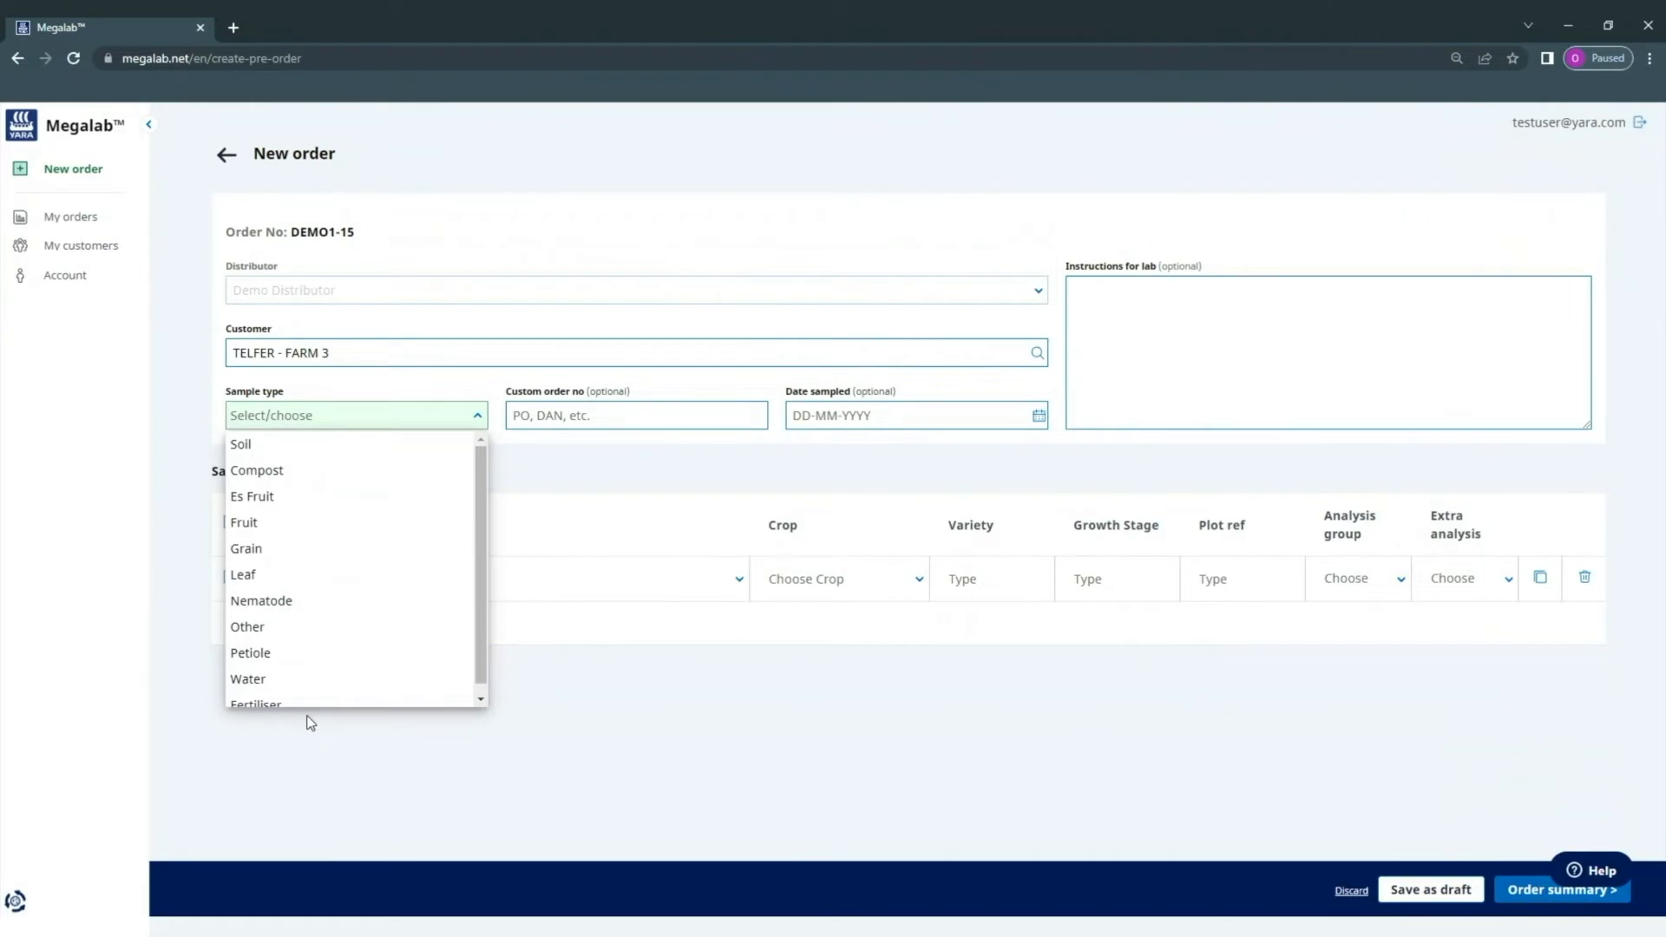
{"action": "left_click", "coordinate": [292, 454]}
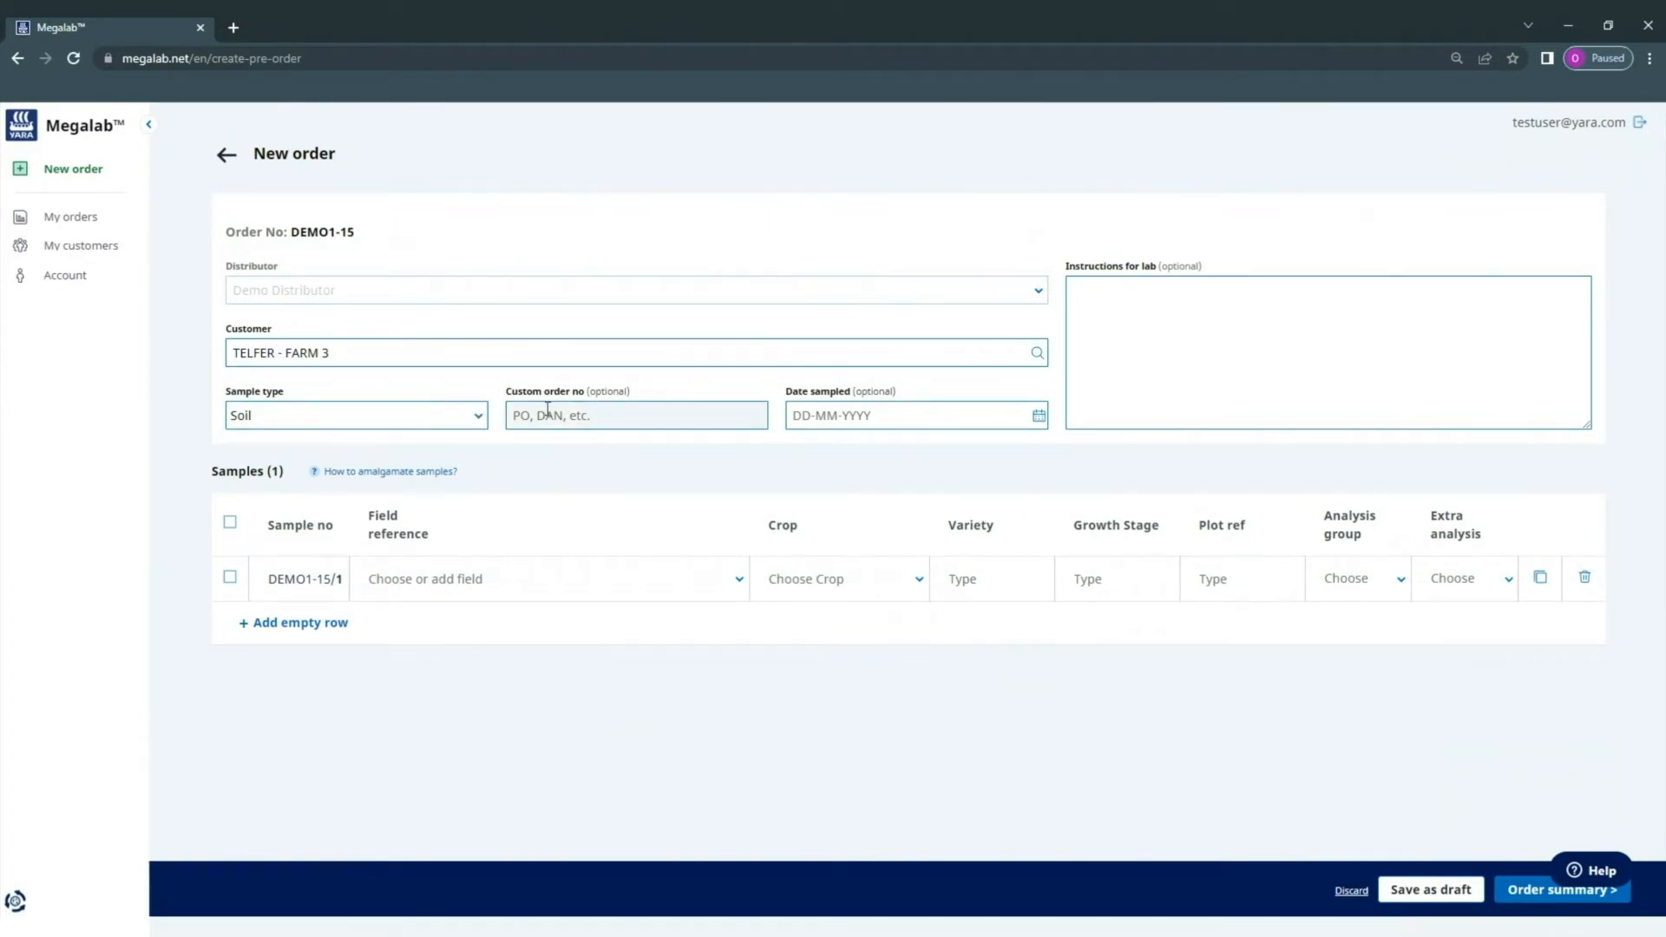
- Set the sampling date to 31-07-2022 and bring up field choices for sample DEMO1-15/1
{"action": "left_click", "coordinate": [1039, 416]}
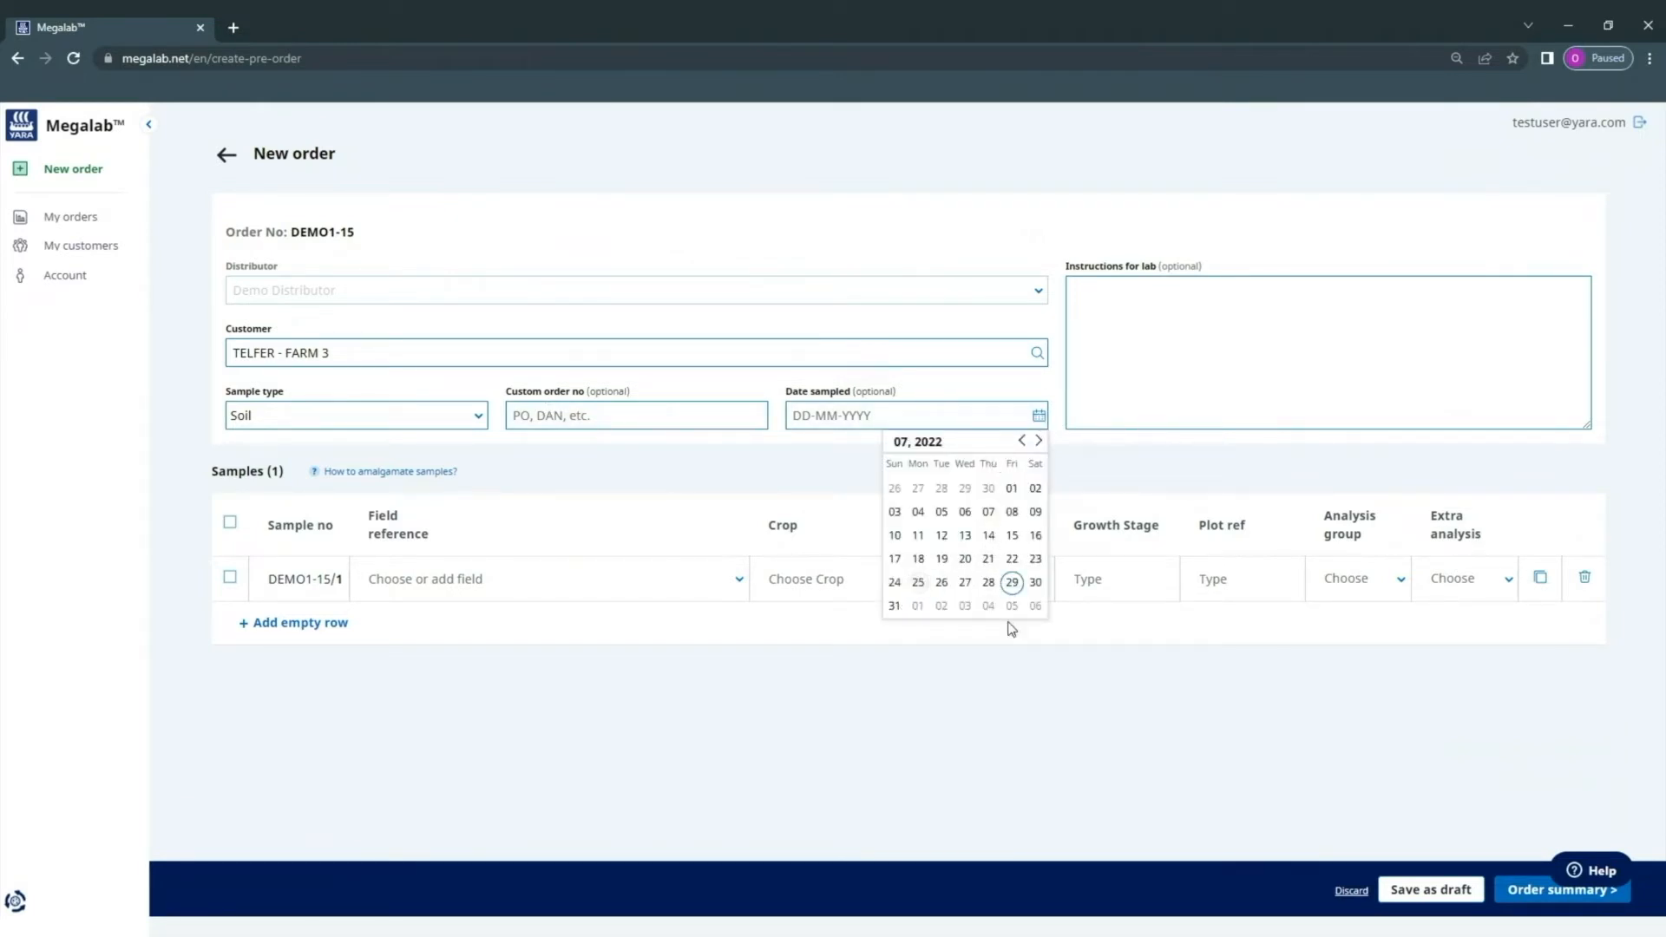
{"action": "left_click", "coordinate": [894, 606]}
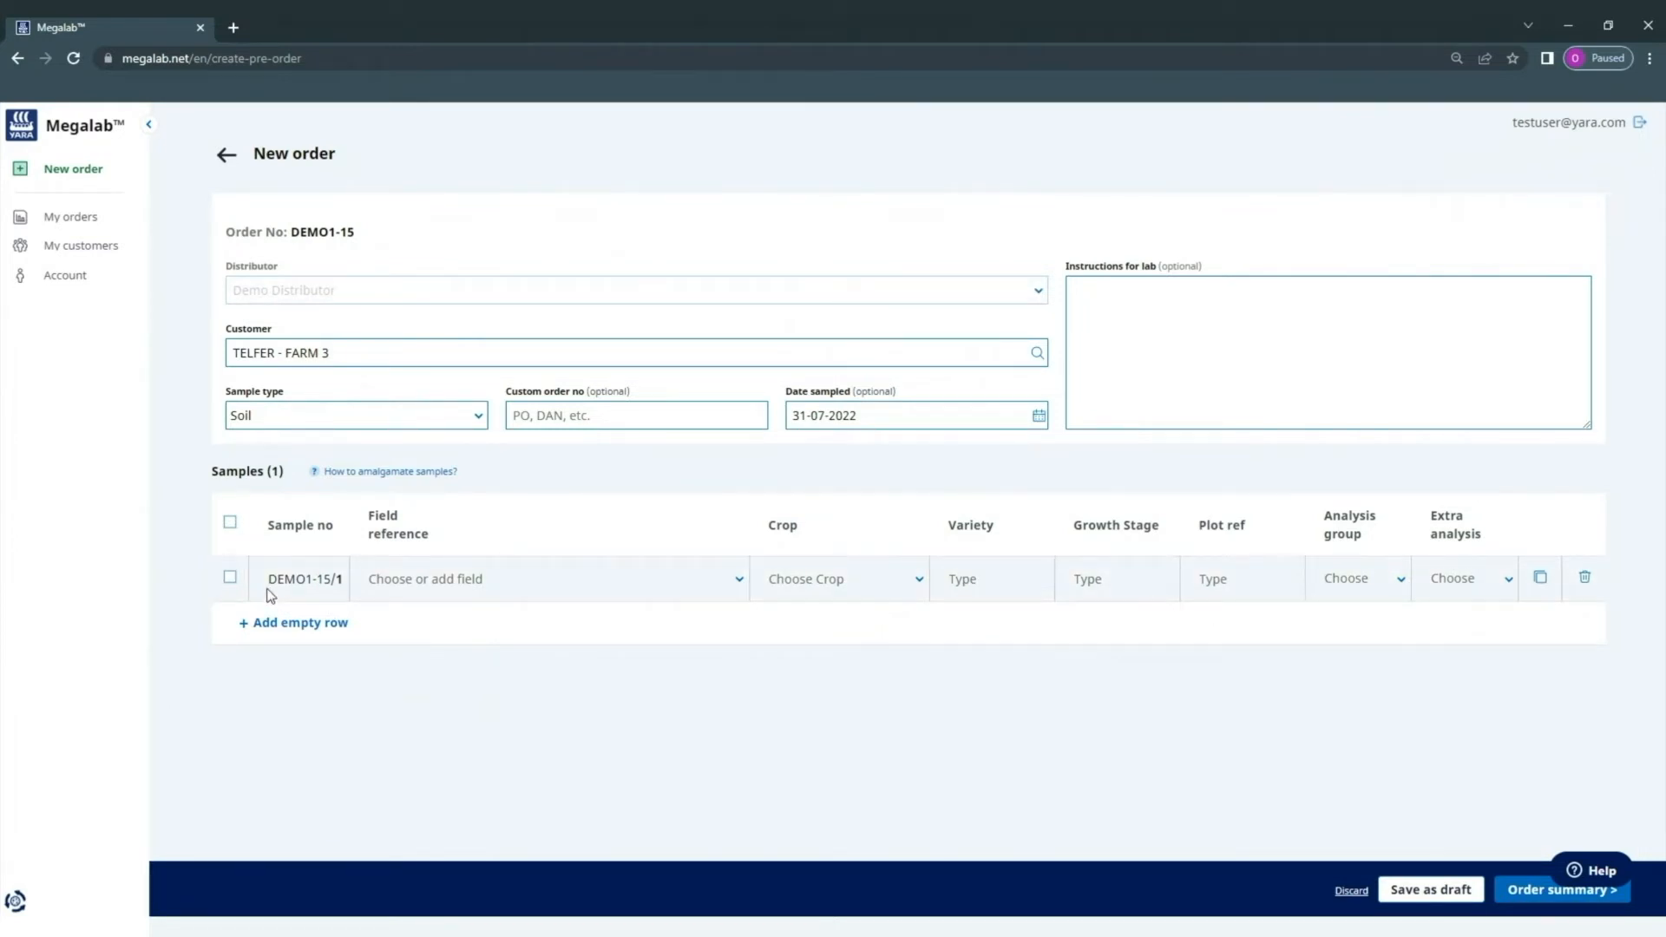
{"action": "left_click_drag", "start_coordinate": [270, 579], "coordinate": [306, 590]}
{"action": "left_click_drag", "start_coordinate": [303, 583], "coordinate": [314, 581]}
{"action": "left_click", "coordinate": [411, 676]}
{"action": "left_click_drag", "start_coordinate": [268, 580], "coordinate": [345, 591]}
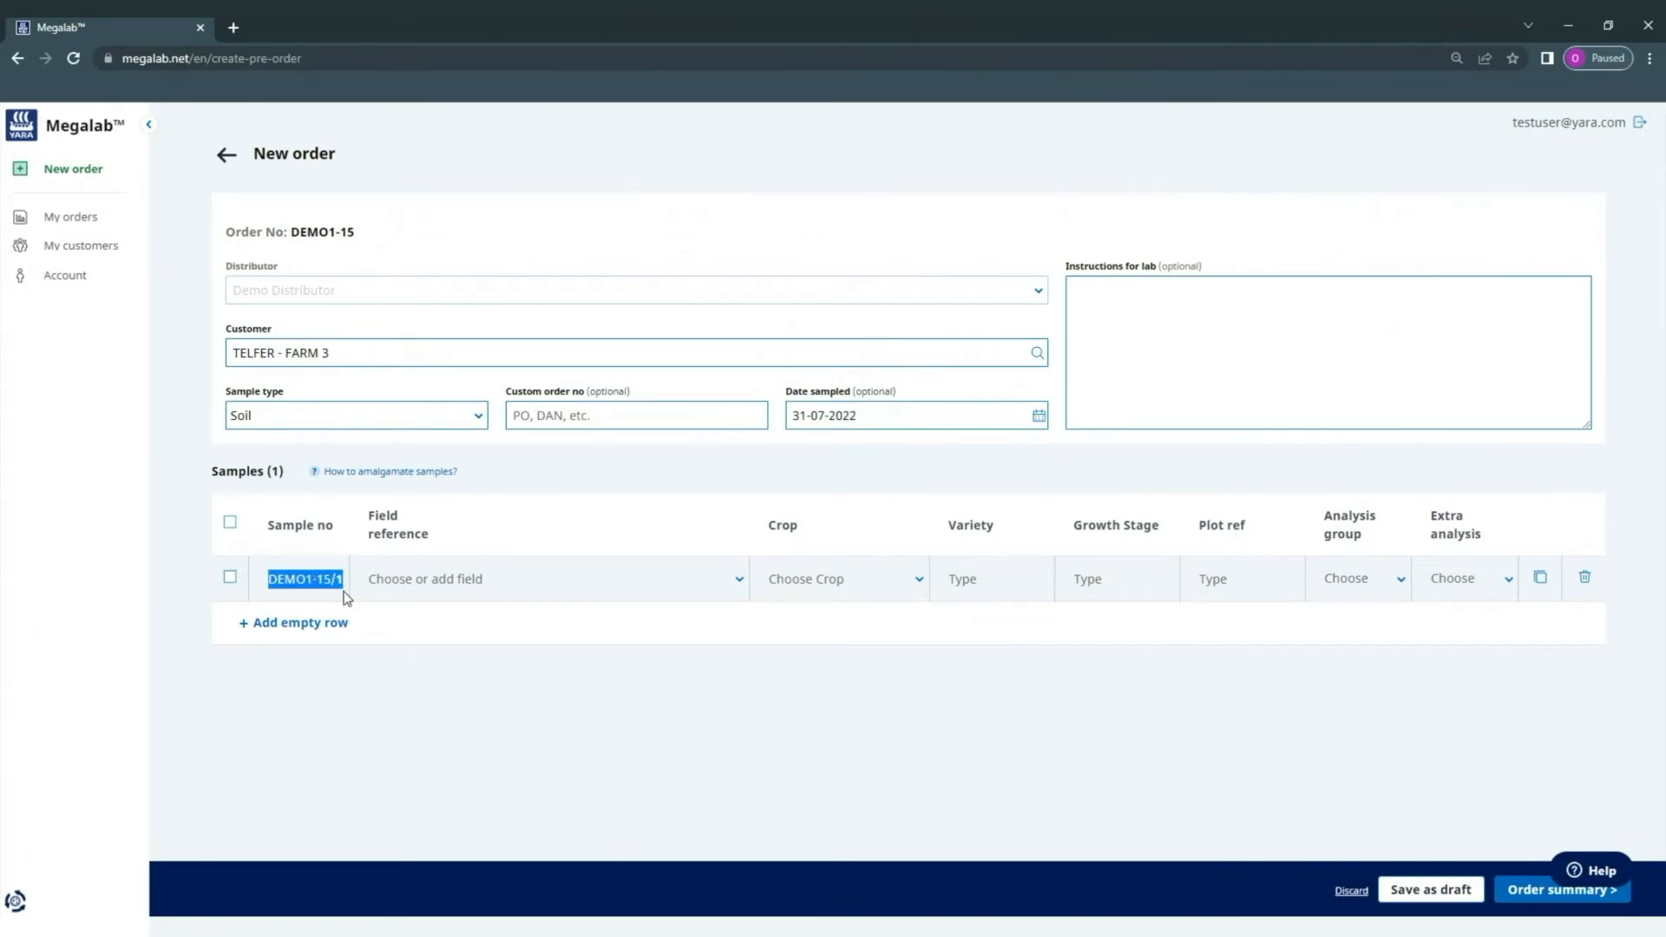
{"action": "left_click", "coordinate": [419, 708]}
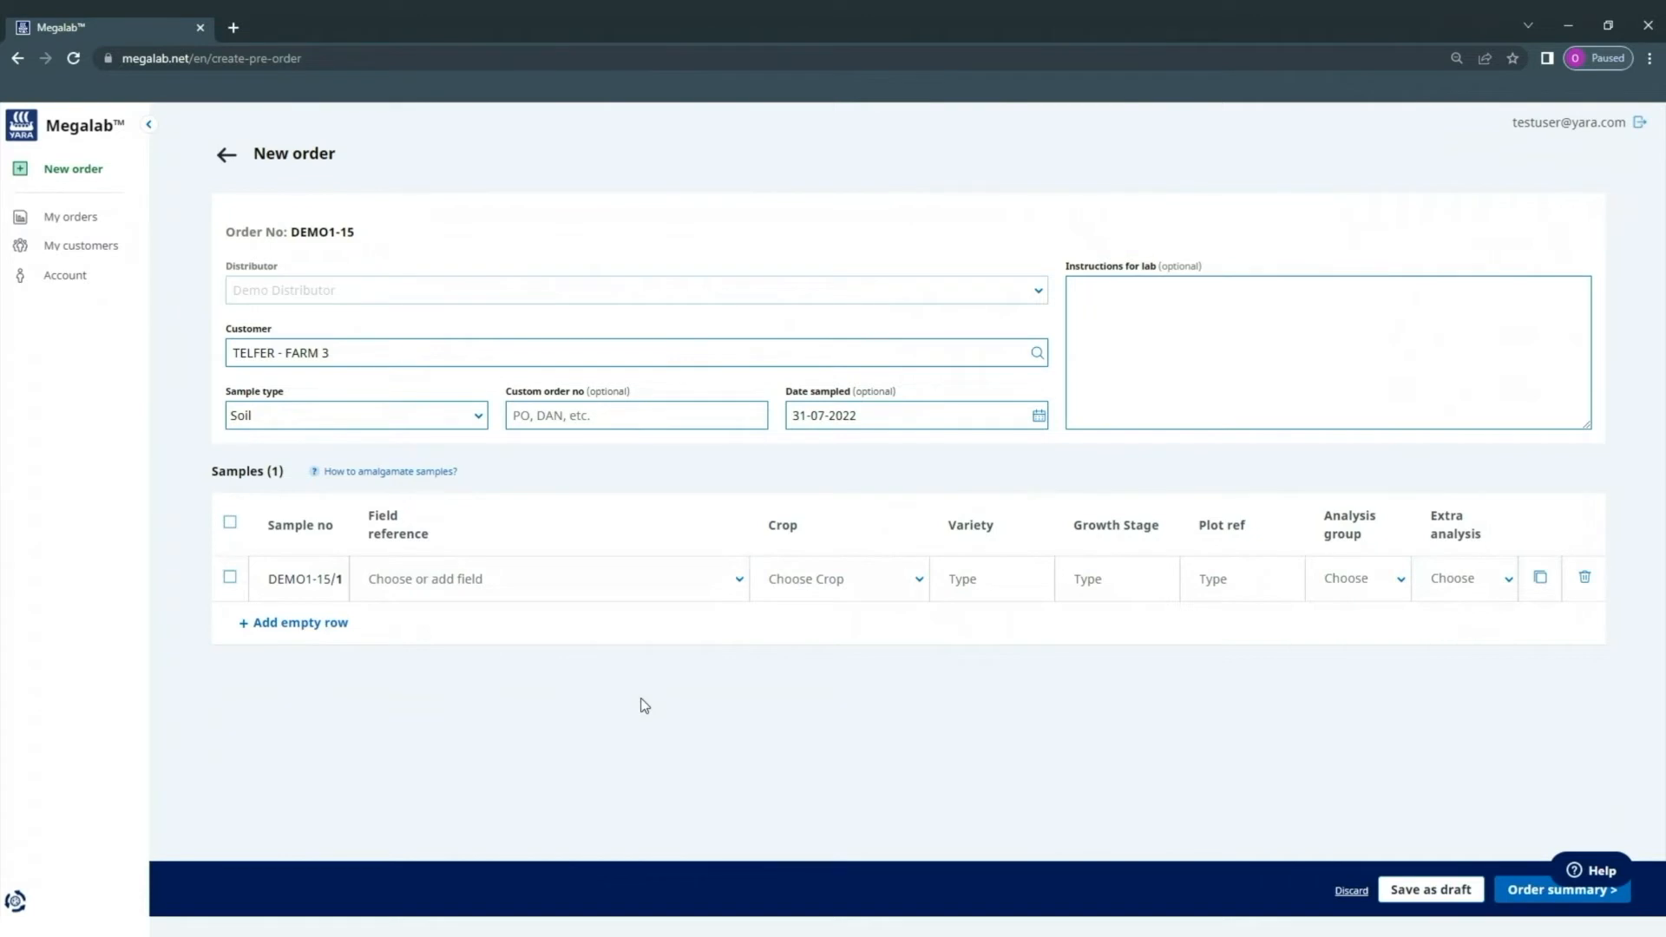
{"action": "left_click", "coordinate": [543, 580]}
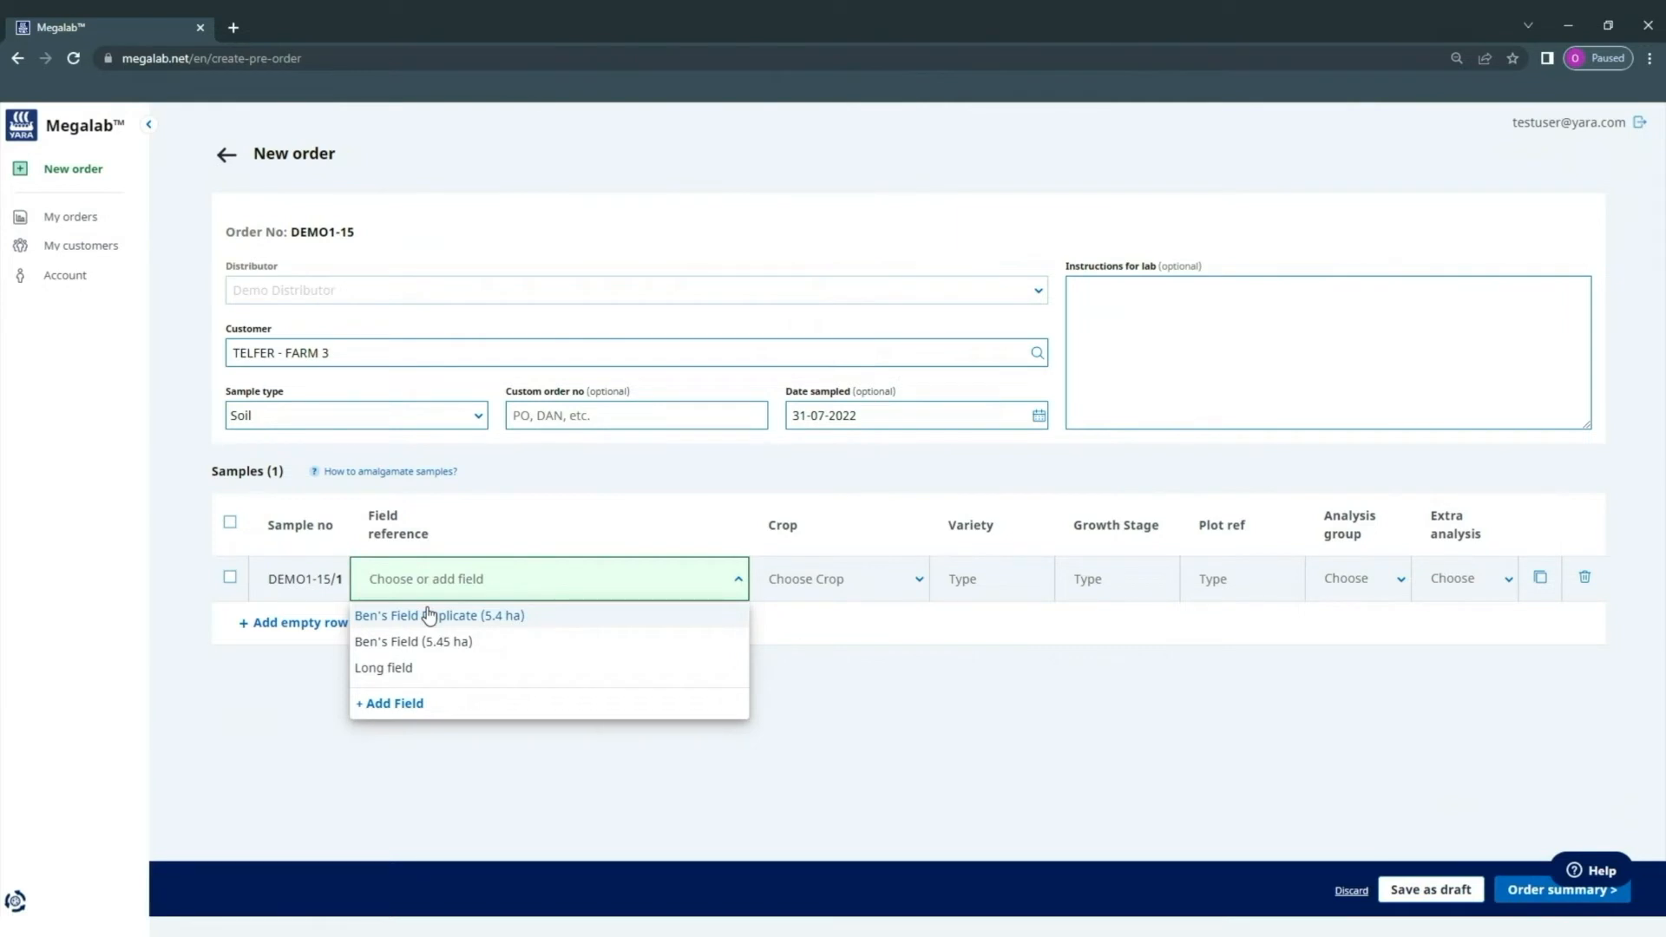
- Give sample DEMO1-15/1 Ben's Field (5.45 ha), crop Barley and analysis group BSE - BROAD SPEC EXTRA
{"action": "left_click", "coordinate": [382, 641]}
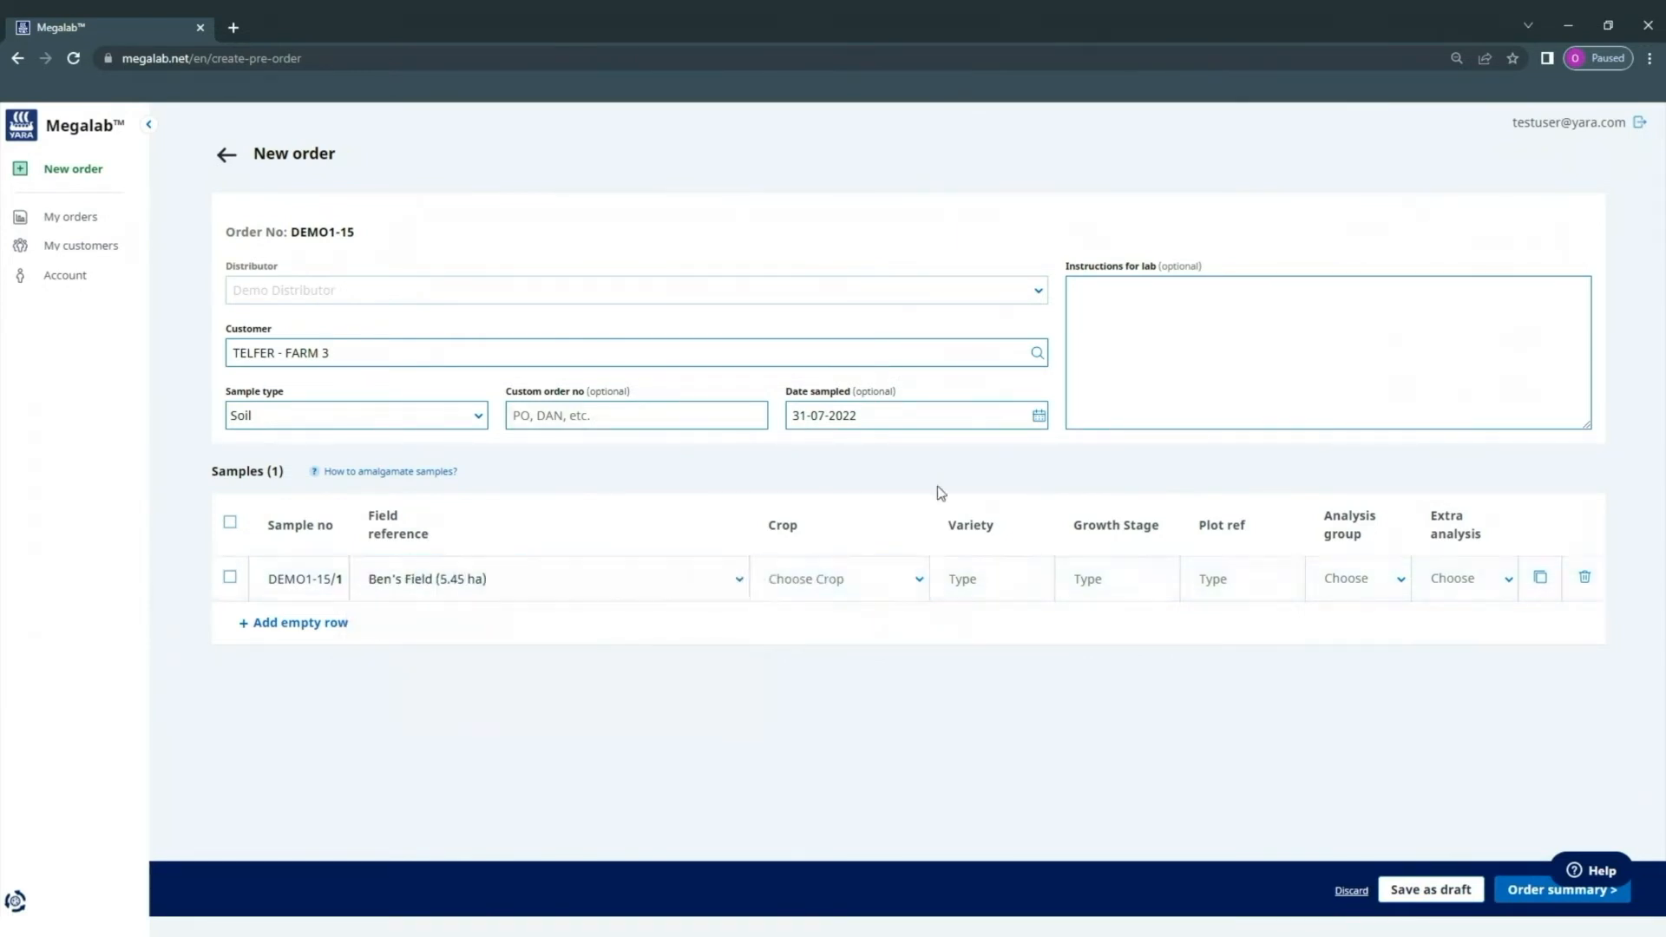
{"action": "left_click", "coordinate": [766, 597]}
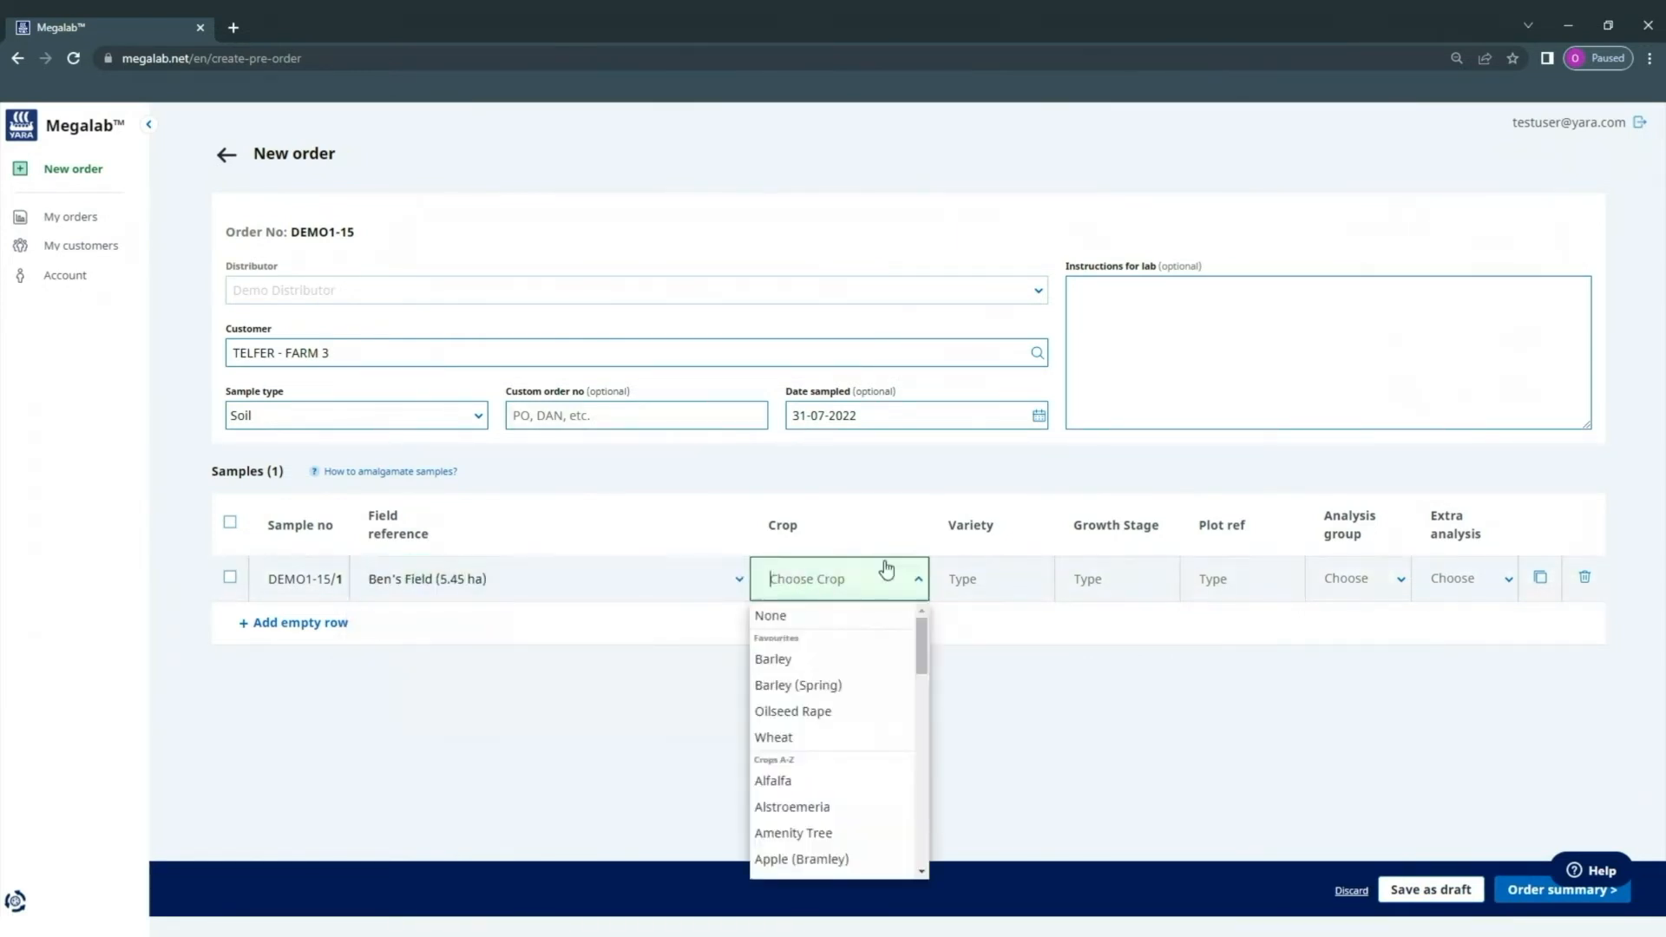
{"action": "left_click", "coordinate": [835, 653]}
{"action": "left_click", "coordinate": [1387, 579]}
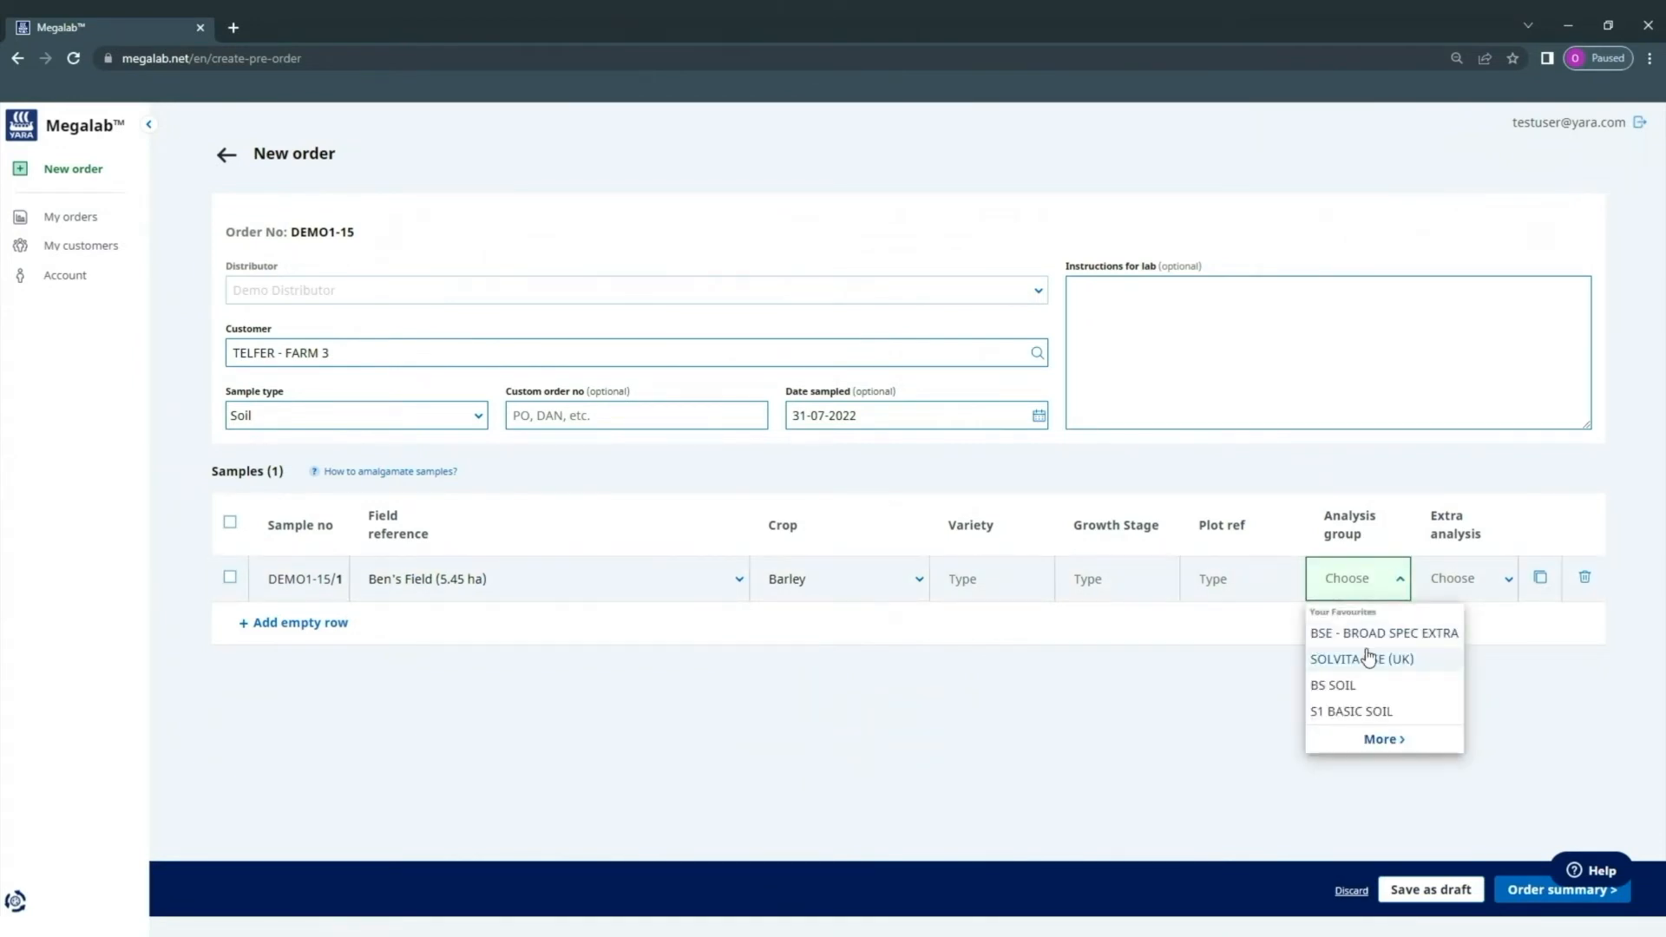
{"action": "left_click", "coordinate": [1392, 636]}
- Leave Bulk Density off so sample DEMO1-15/1 has no extra analyses
{"action": "left_click", "coordinate": [1504, 587]}
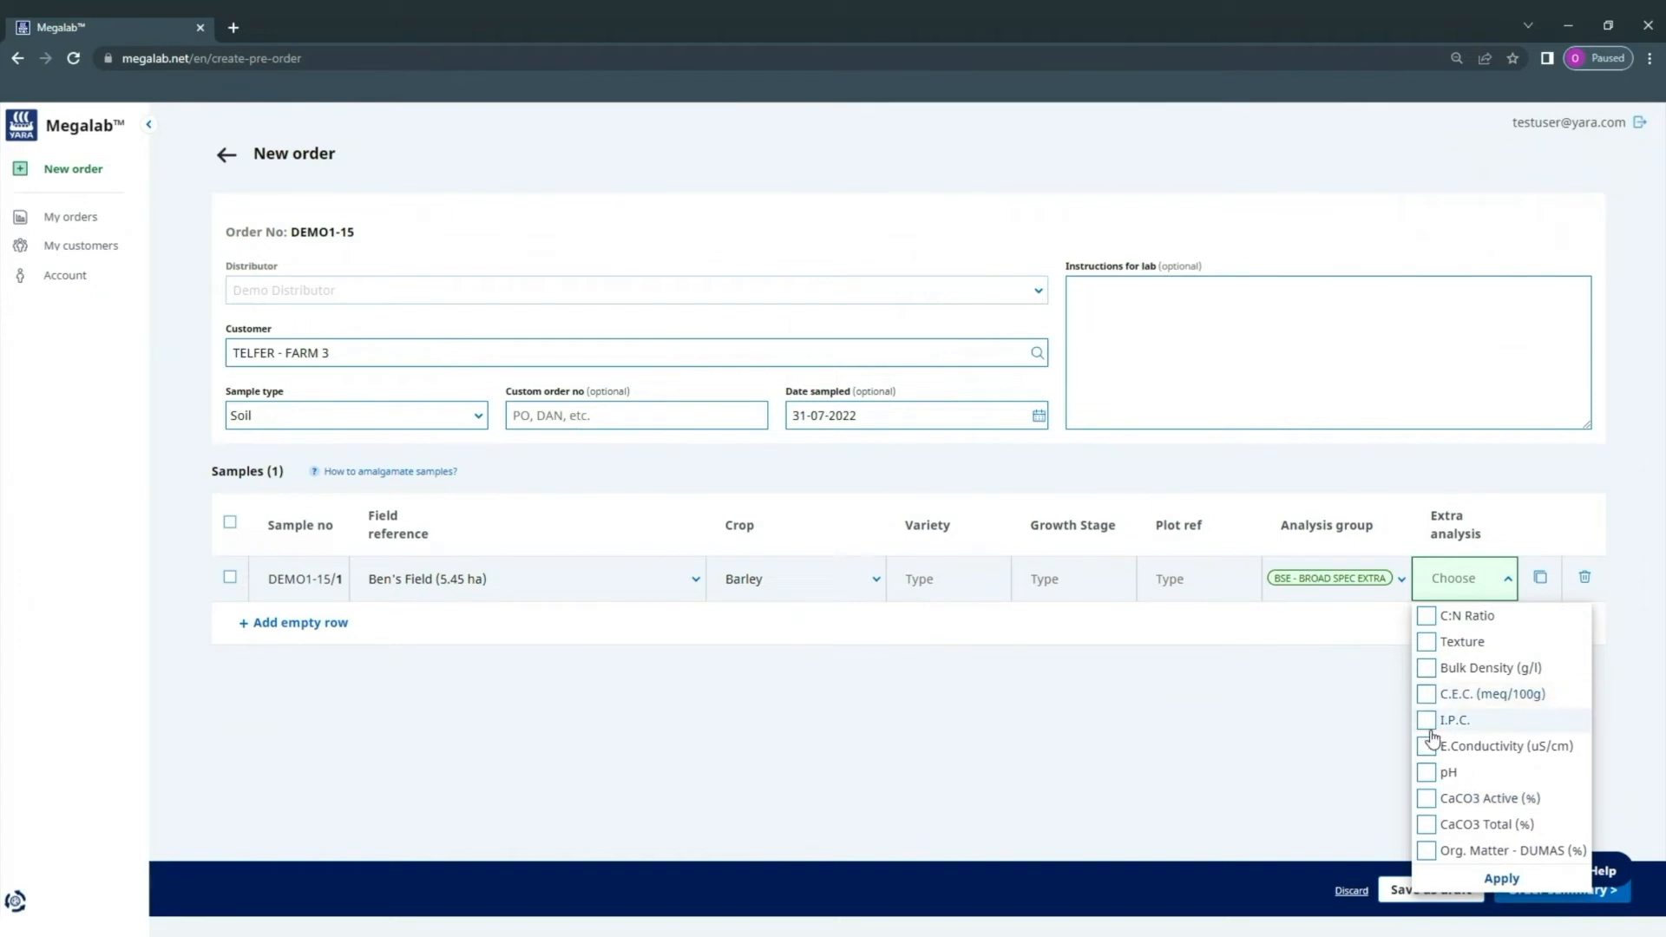
{"action": "left_click", "coordinate": [1426, 668]}
{"action": "left_click", "coordinate": [1350, 725]}
{"action": "left_click", "coordinate": [1501, 588]}
{"action": "left_click", "coordinate": [1426, 668]}
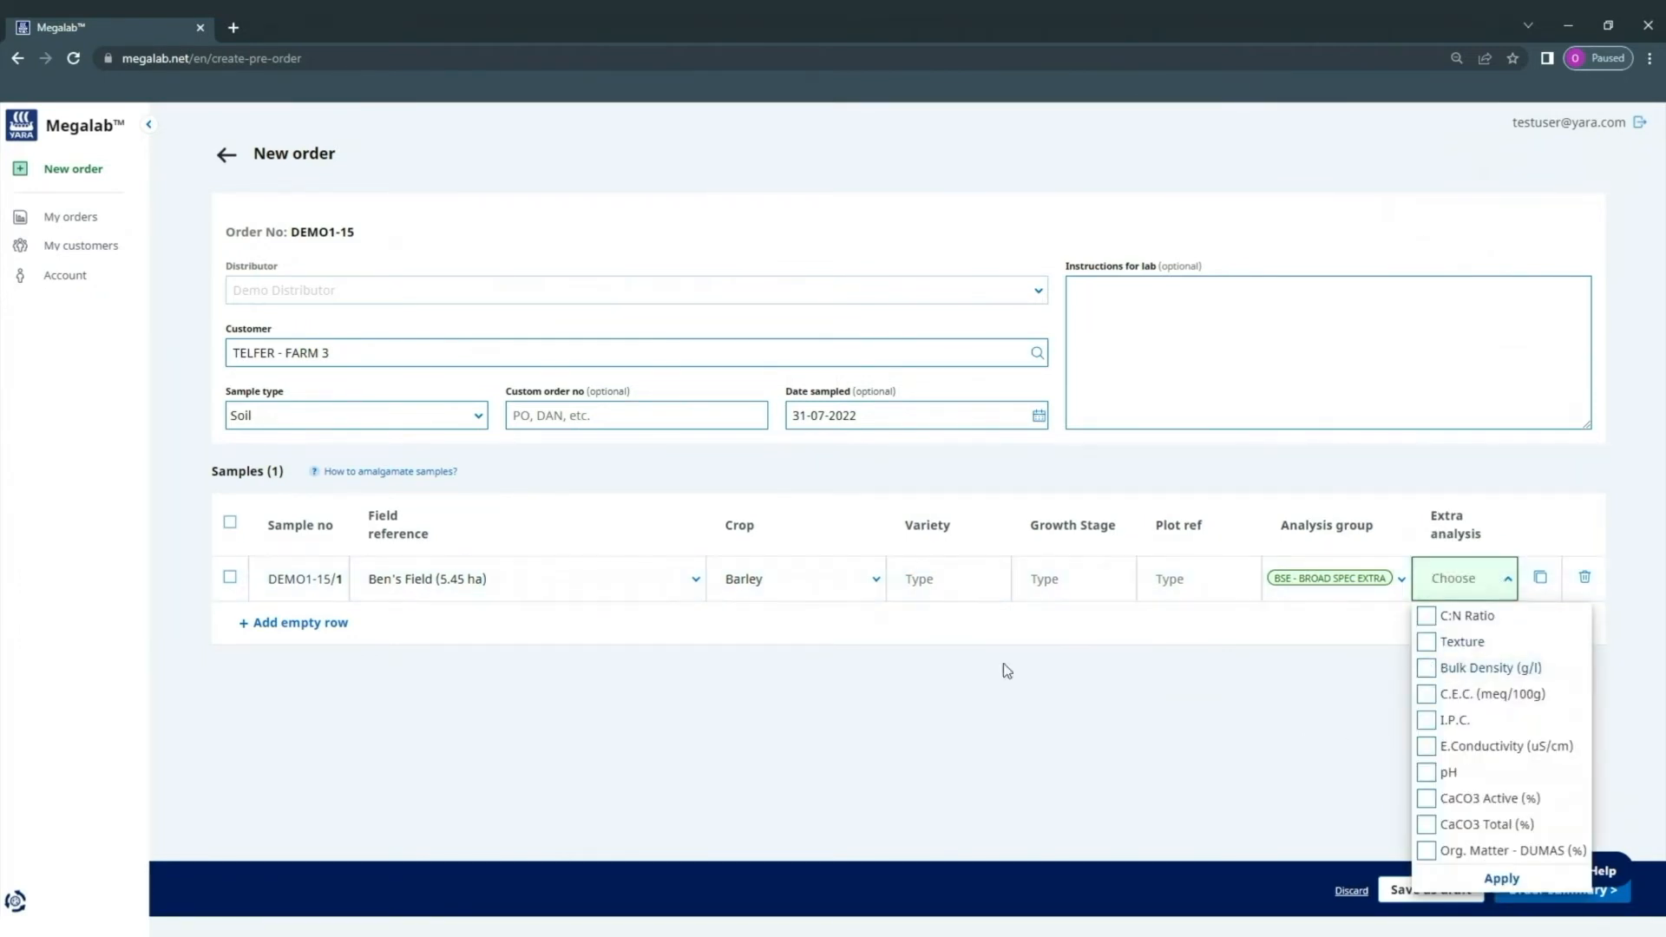
{"action": "left_click", "coordinate": [1210, 719]}
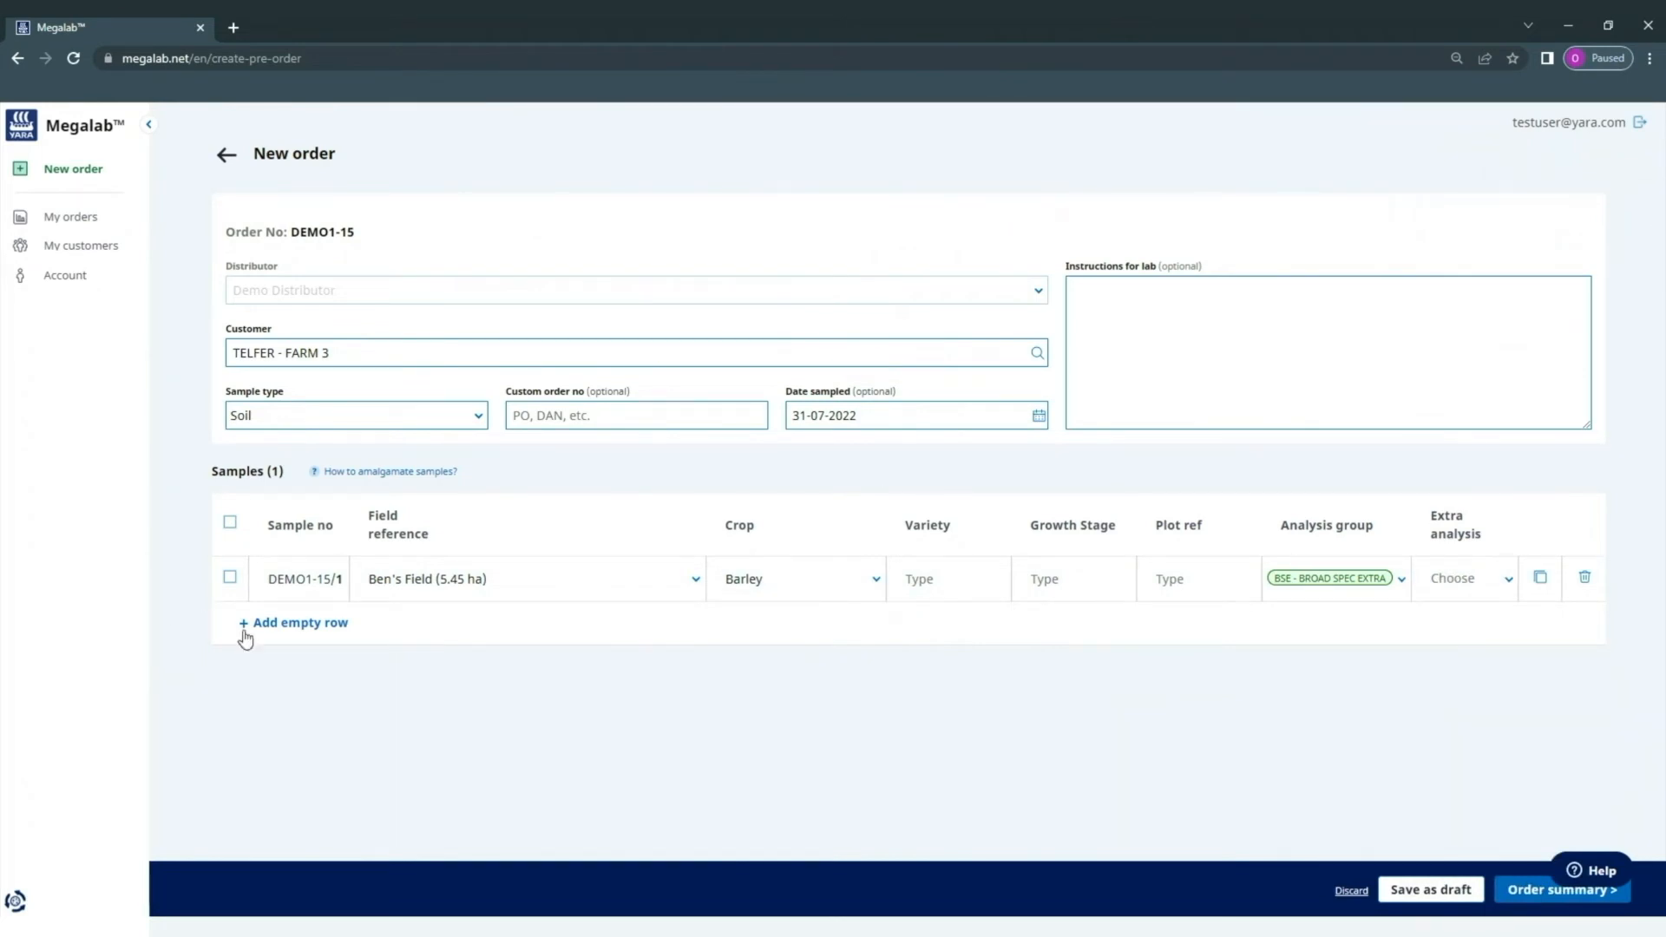
- Duplicate sample DEMO1-15/1 three times, giving four identical barley samples
{"action": "left_click", "coordinate": [254, 625]}
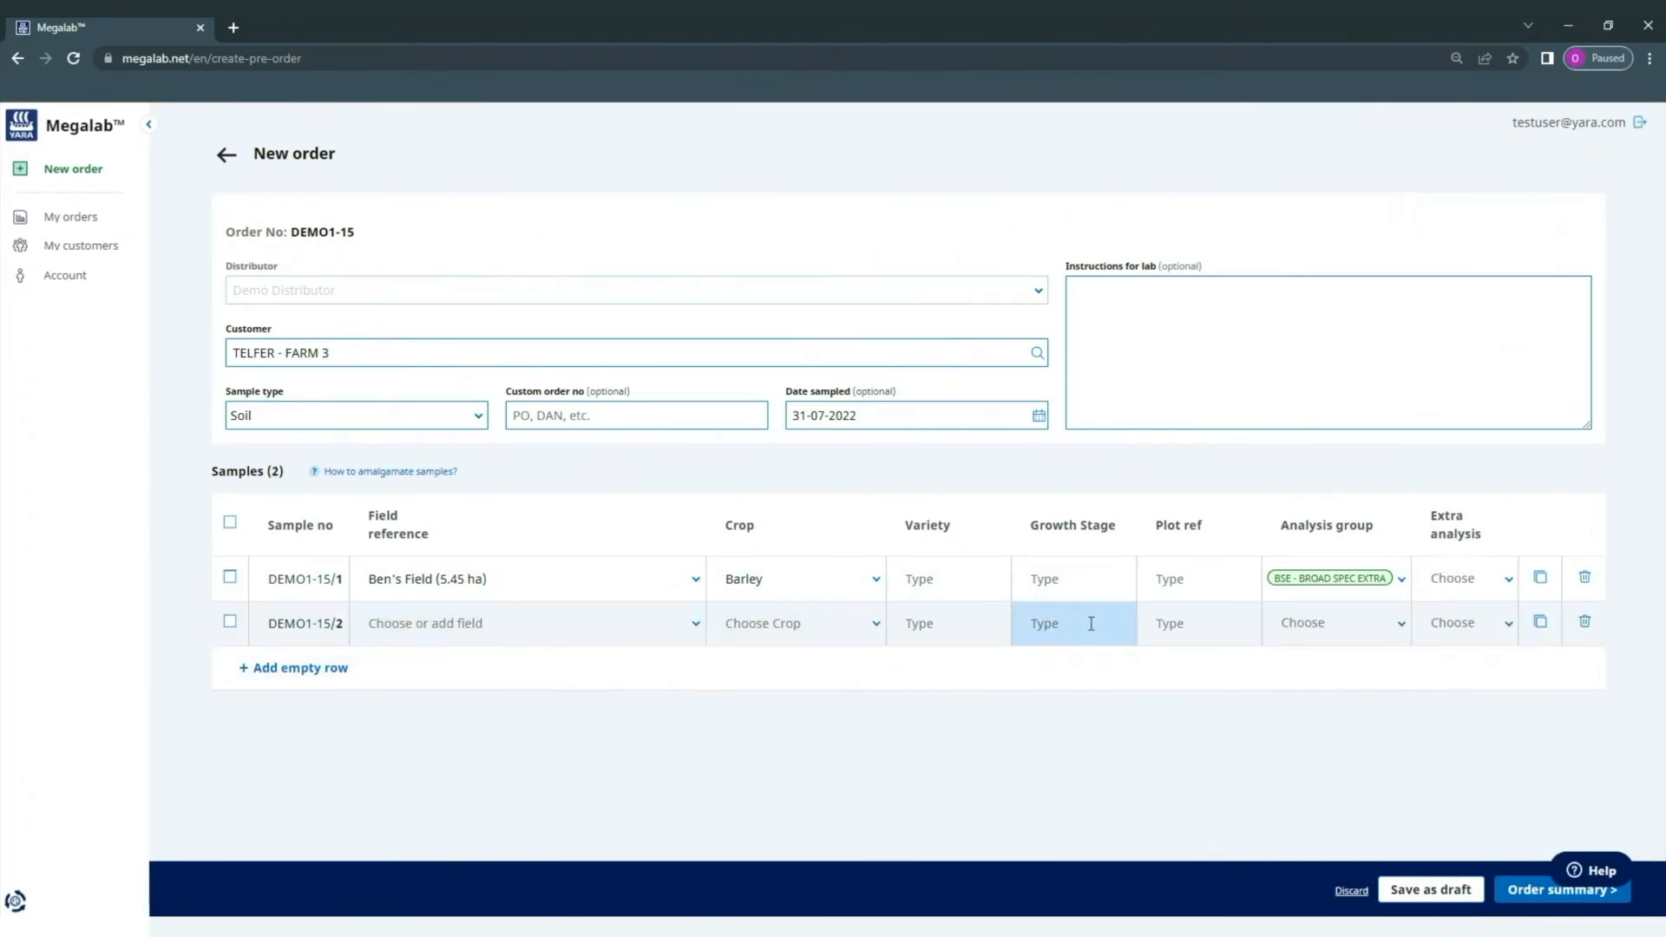
{"action": "left_click", "coordinate": [1583, 625]}
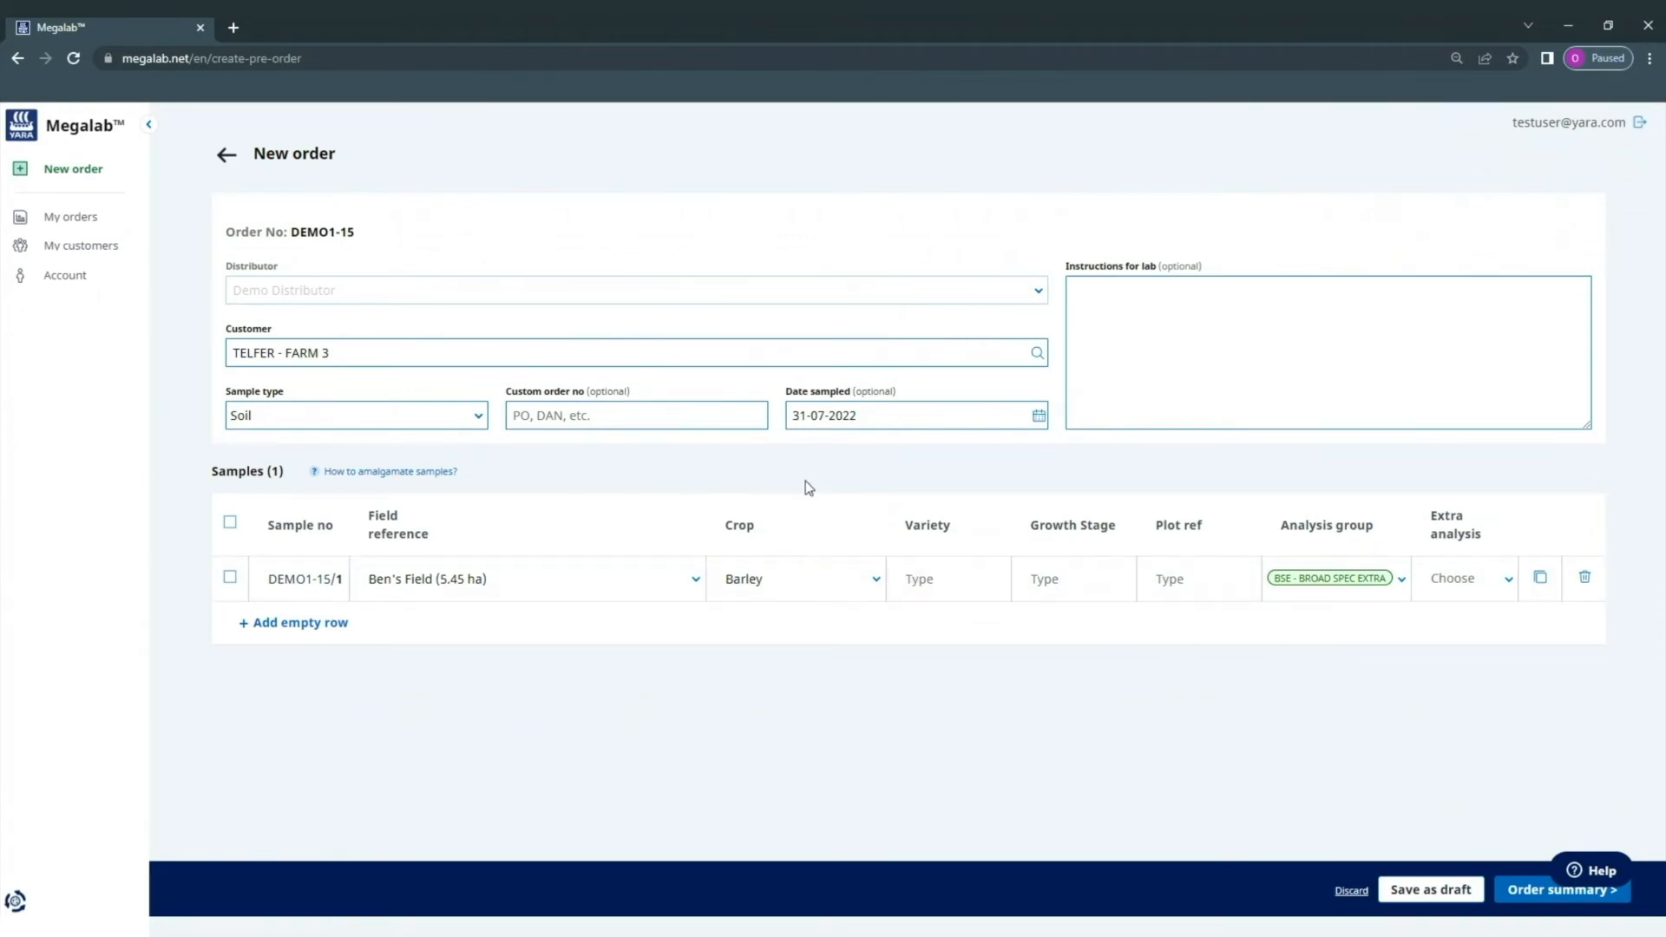
{"action": "left_click", "coordinate": [1542, 581]}
{"action": "left_click", "coordinate": [1543, 586]}
{"action": "left_click", "coordinate": [1543, 582]}
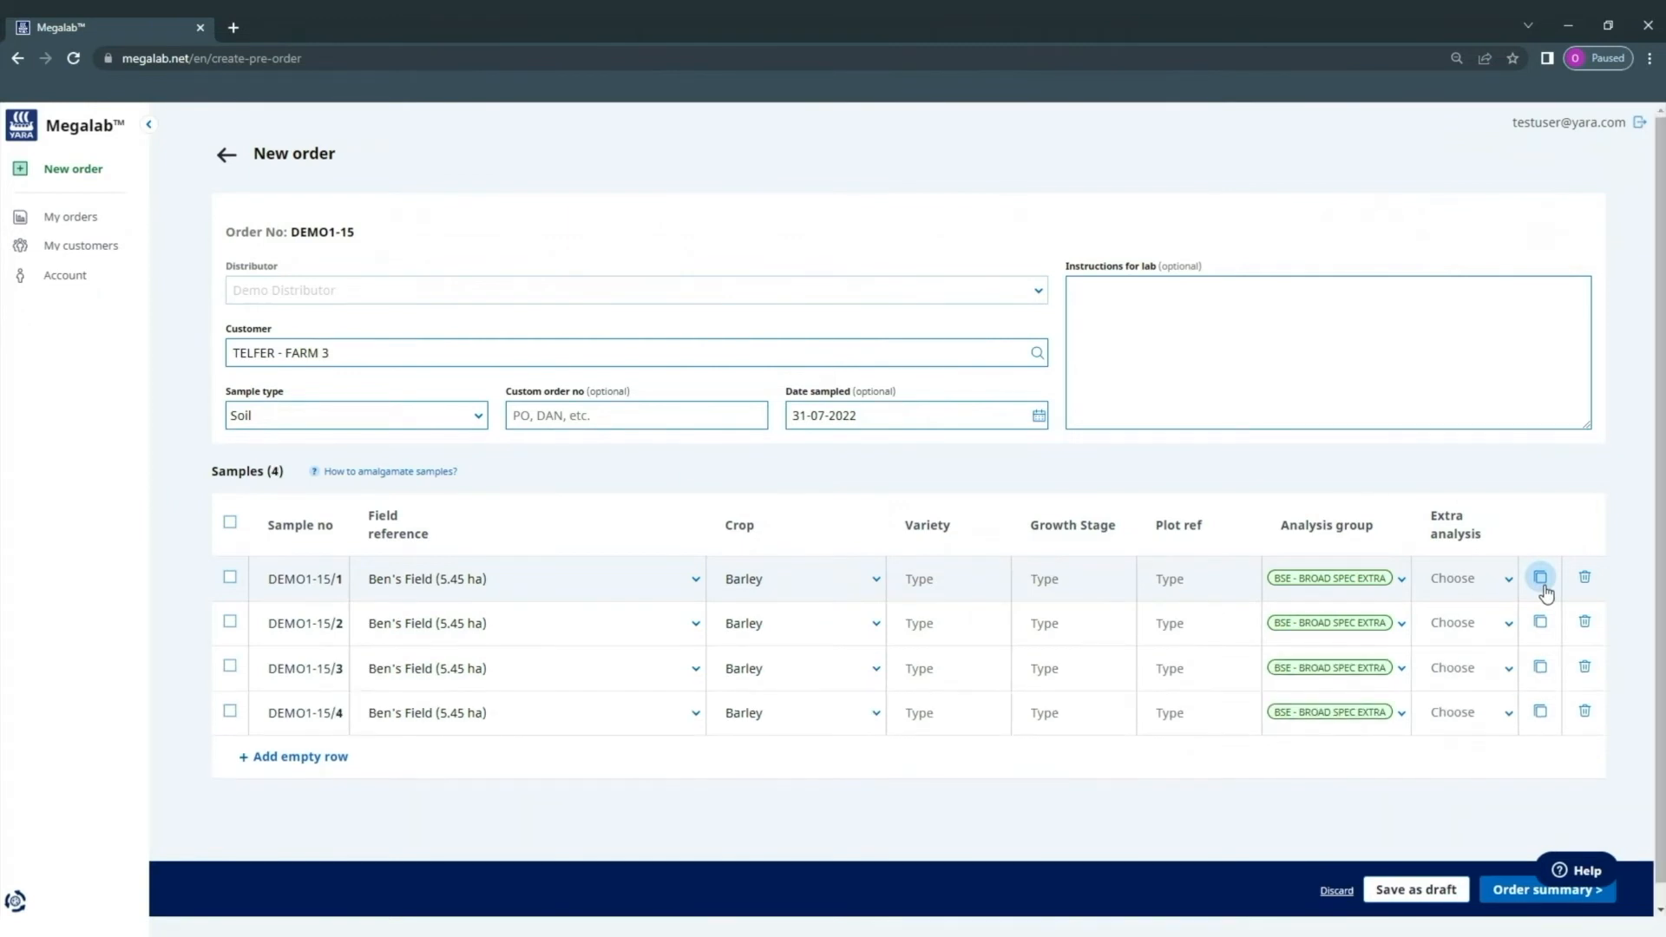
- Set sample DEMO1-15/2's field reference to Ben's Field (5.45 ha)
{"action": "left_click", "coordinate": [698, 625]}
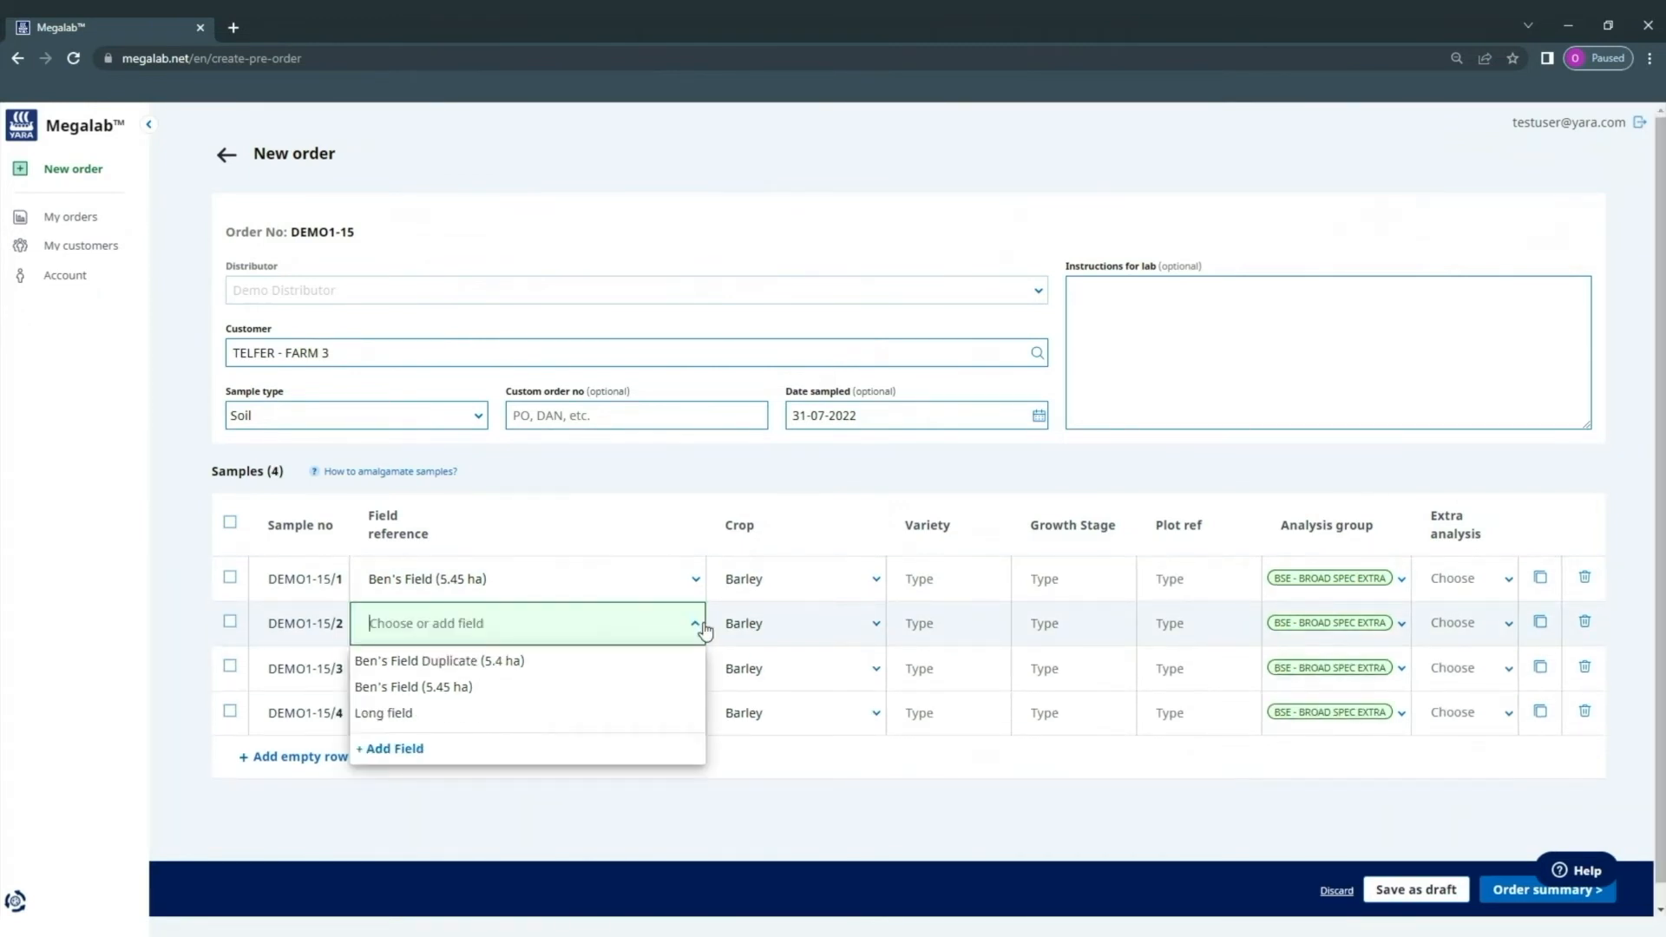
{"action": "left_click", "coordinate": [430, 693]}
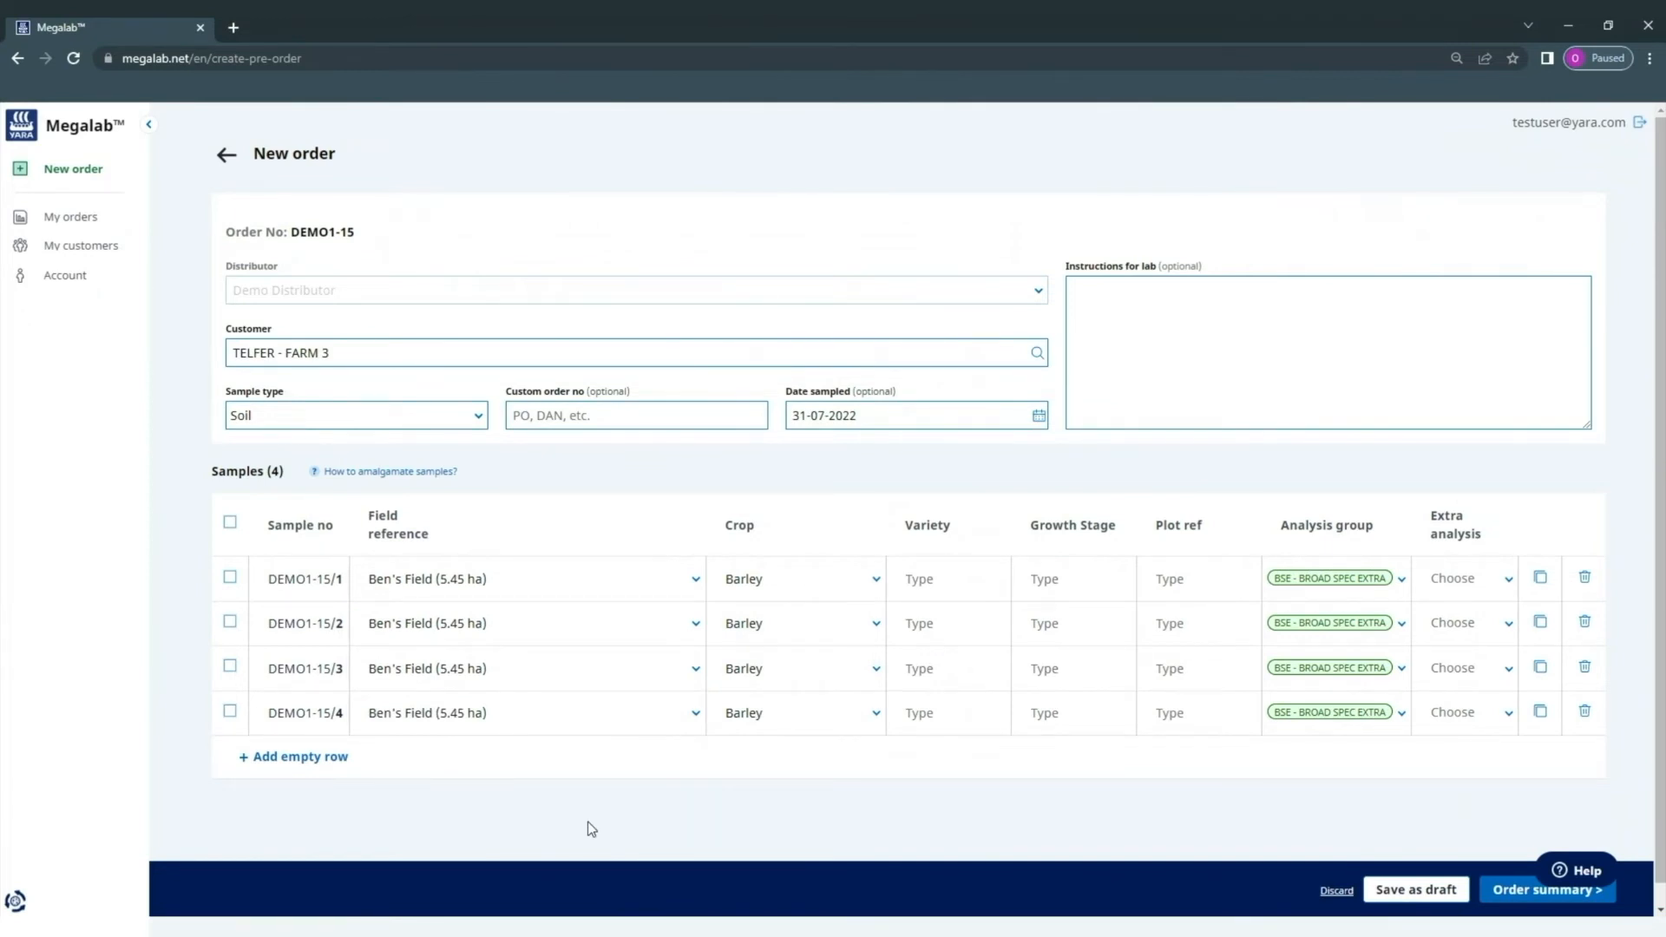
{"action": "scroll", "coordinate": [590, 828], "scroll_direction": "down", "scroll_amount": 1}
- Select all four samples, amalgamate them into DEMO1-15/5, and set its analysis group to SOLVITA BSE (UK)
{"action": "left_click", "coordinate": [230, 689]}
{"action": "left_click", "coordinate": [228, 555]}
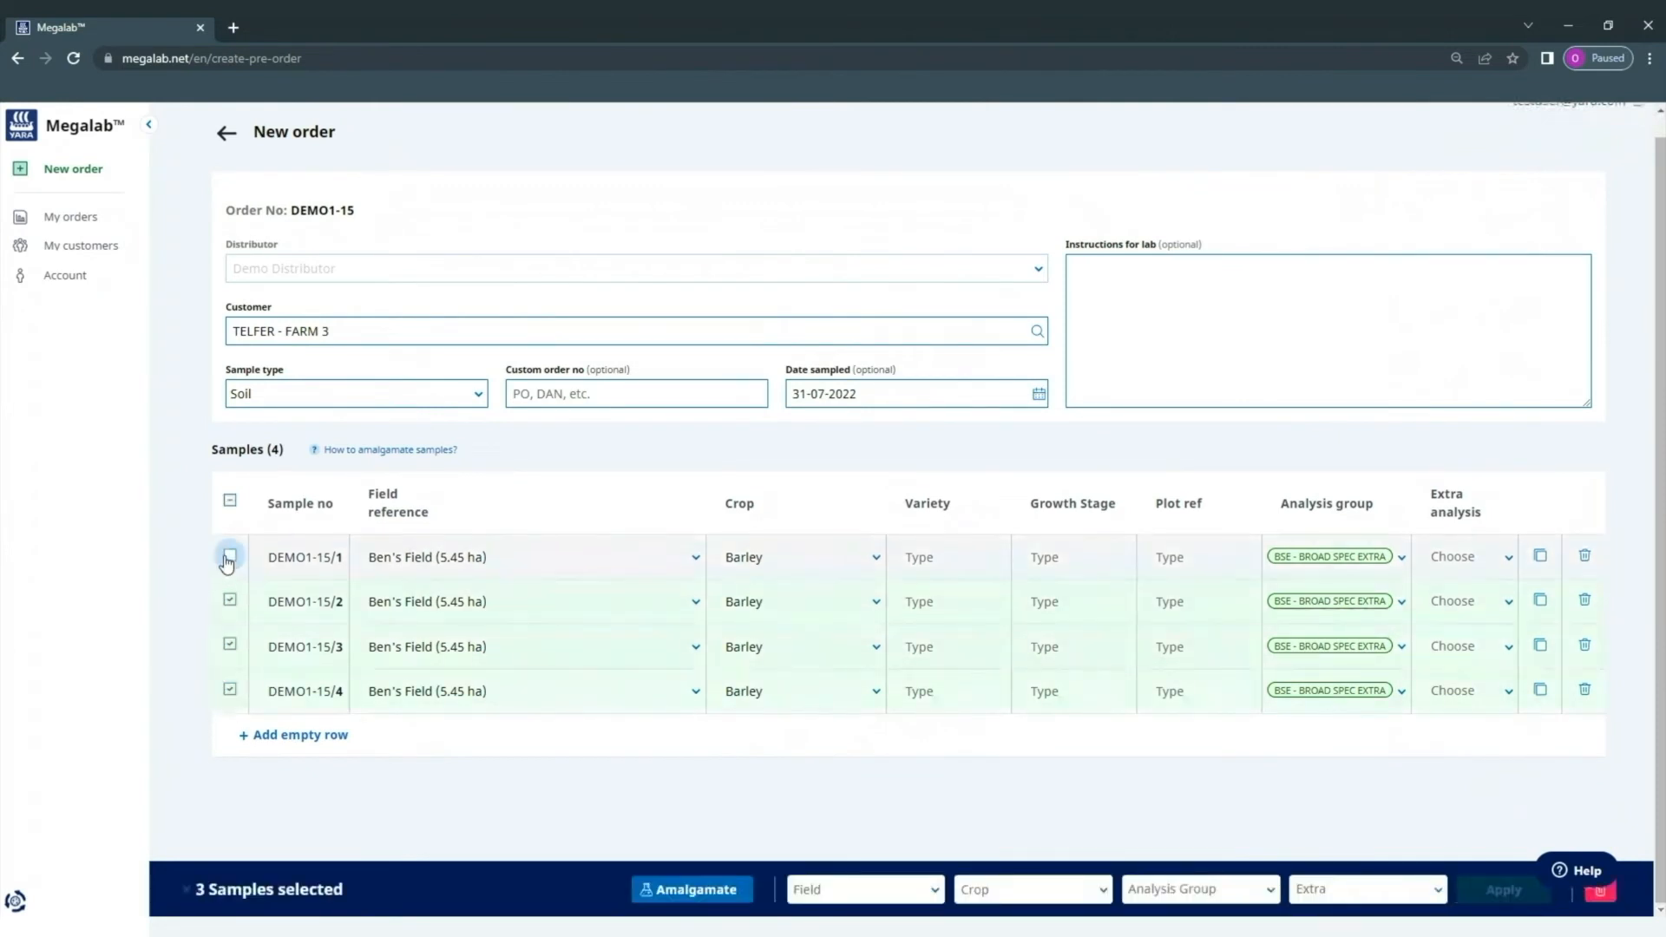
{"action": "left_click", "coordinate": [230, 500]}
{"action": "left_click", "coordinate": [232, 503]}
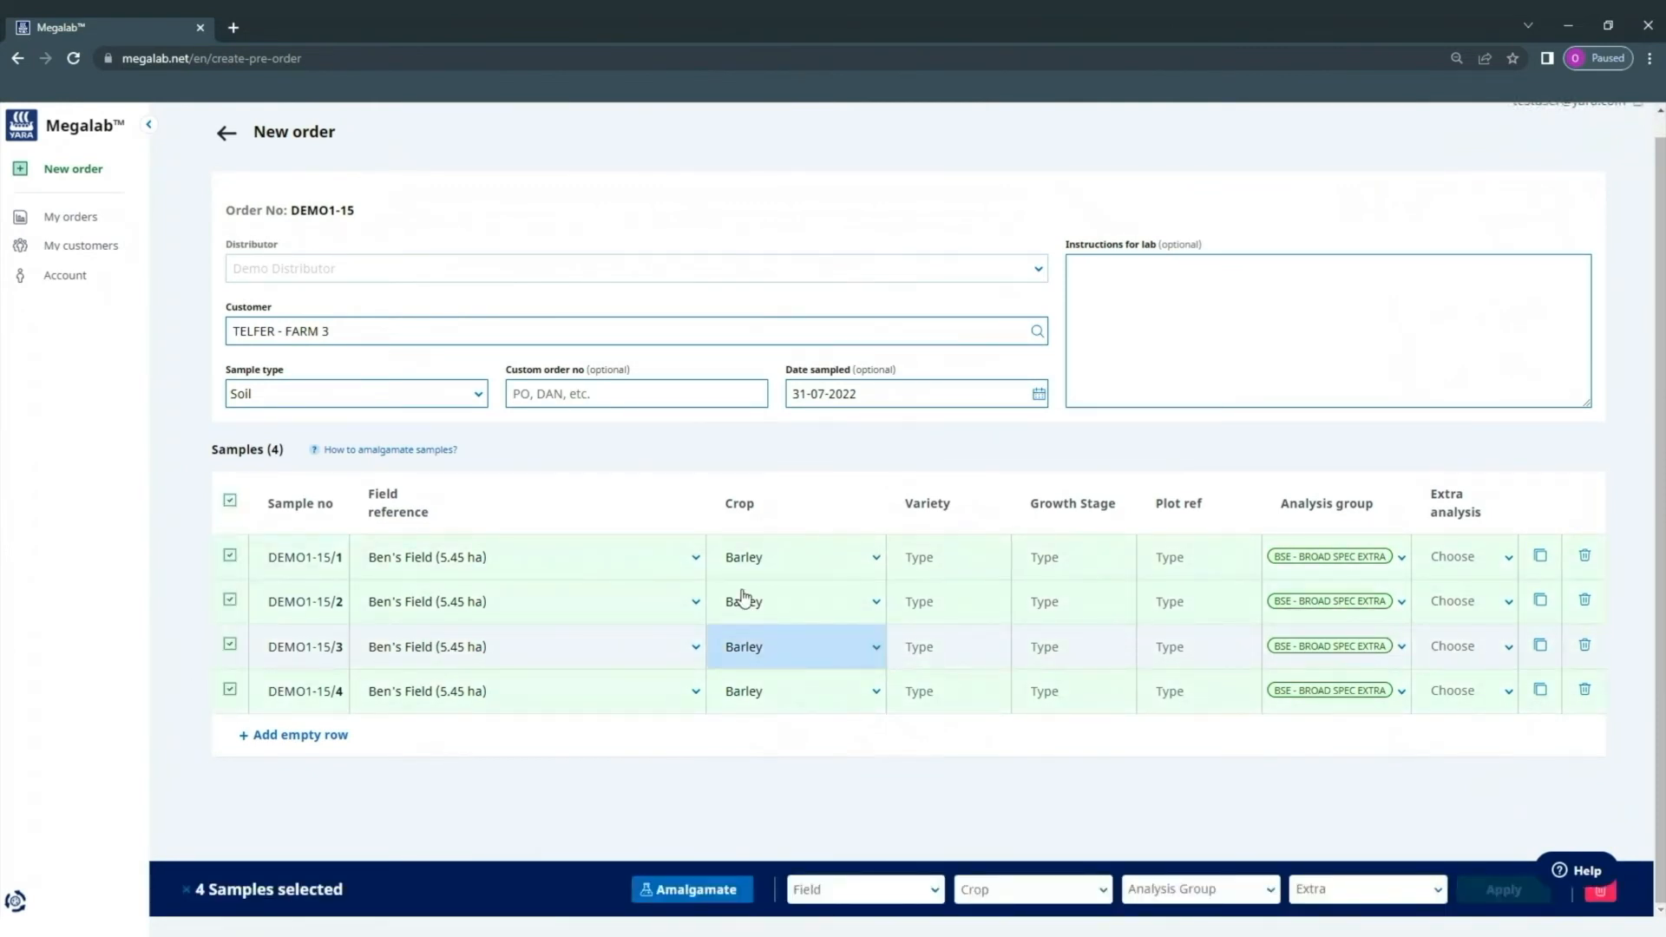
{"action": "left_click", "coordinate": [696, 889]}
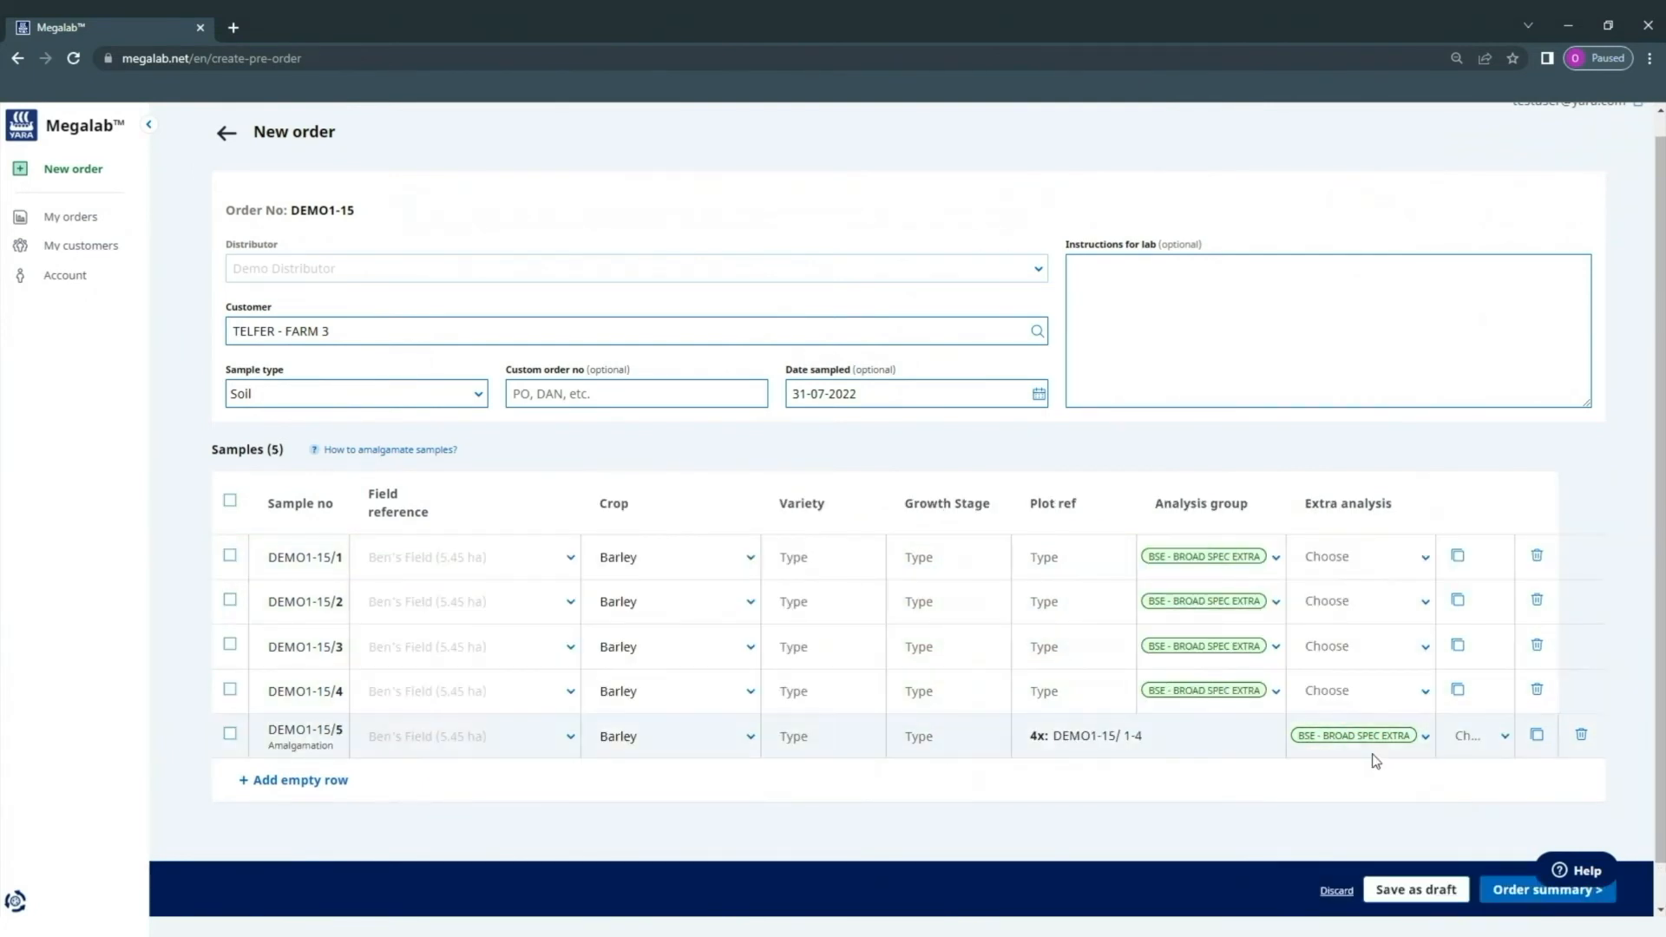
{"action": "left_click", "coordinate": [1423, 738]}
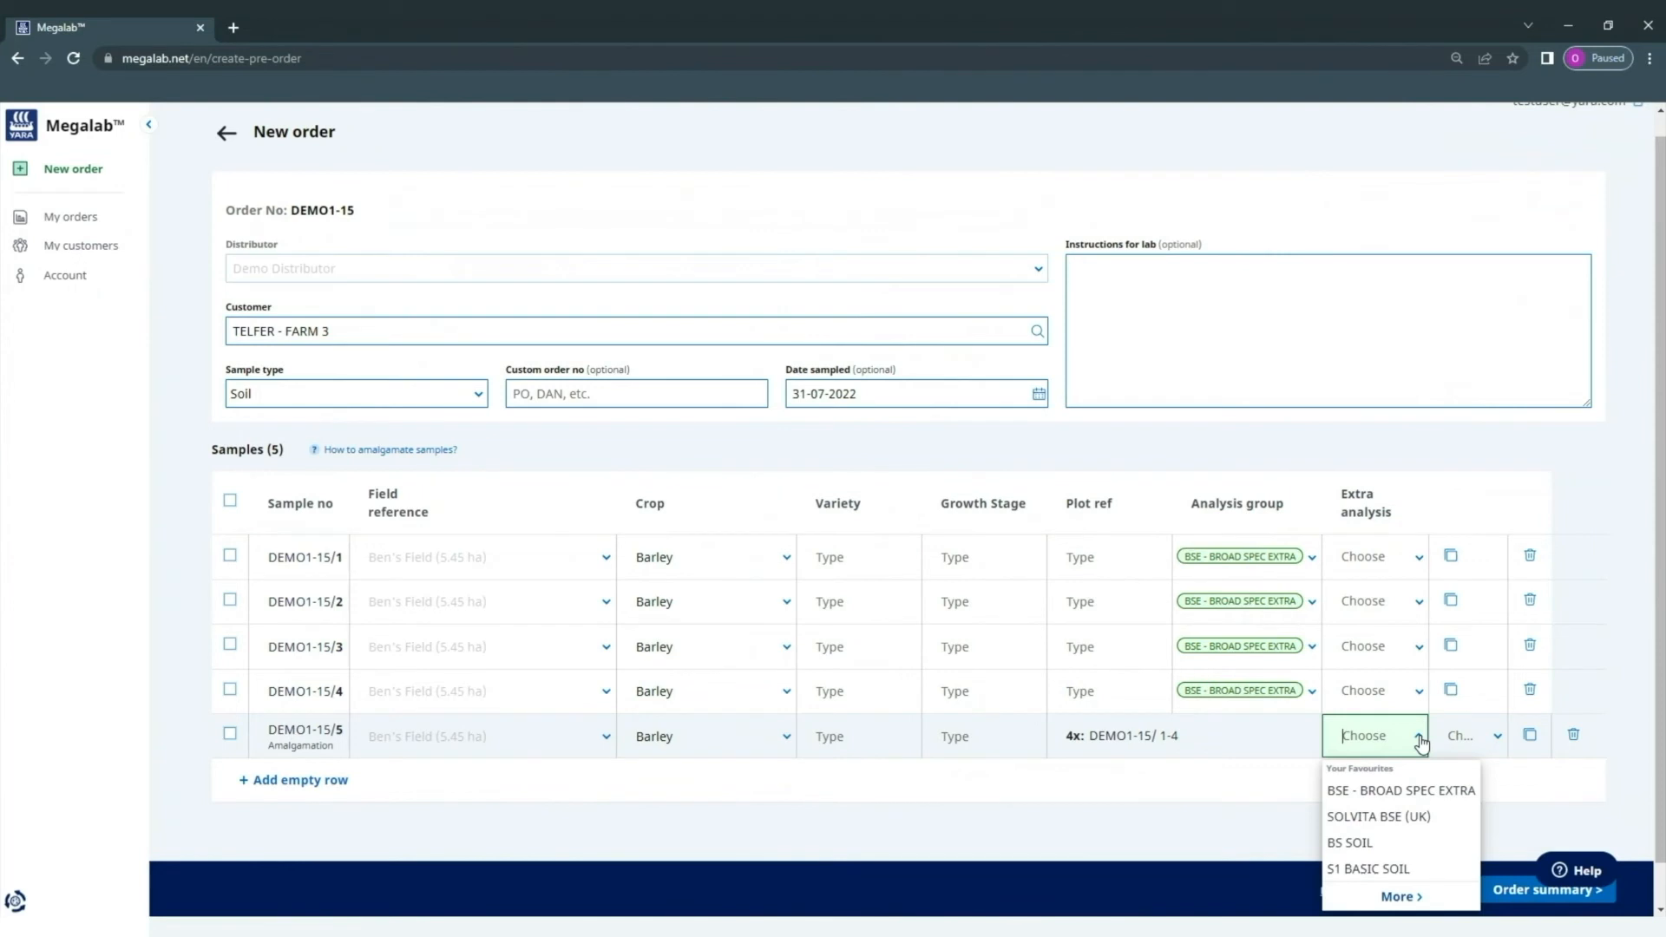
{"action": "left_click", "coordinate": [1423, 817]}
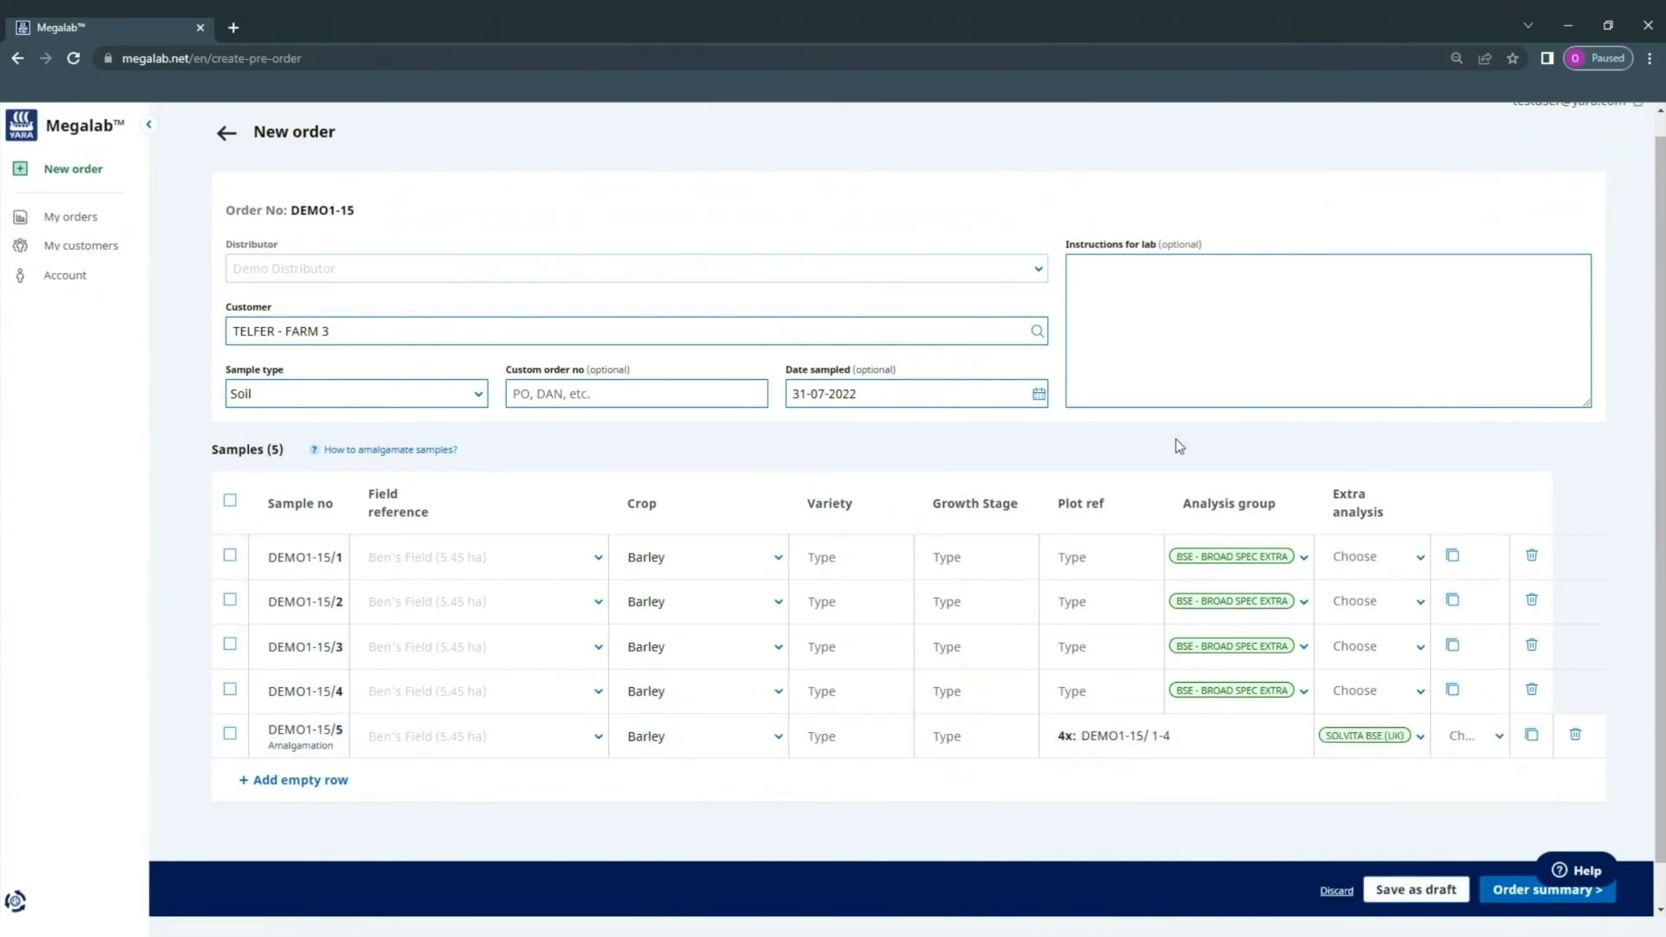
- Open the DEMO1-15 order summary and scroll through its five listed samples
{"action": "left_click", "coordinate": [1511, 888]}
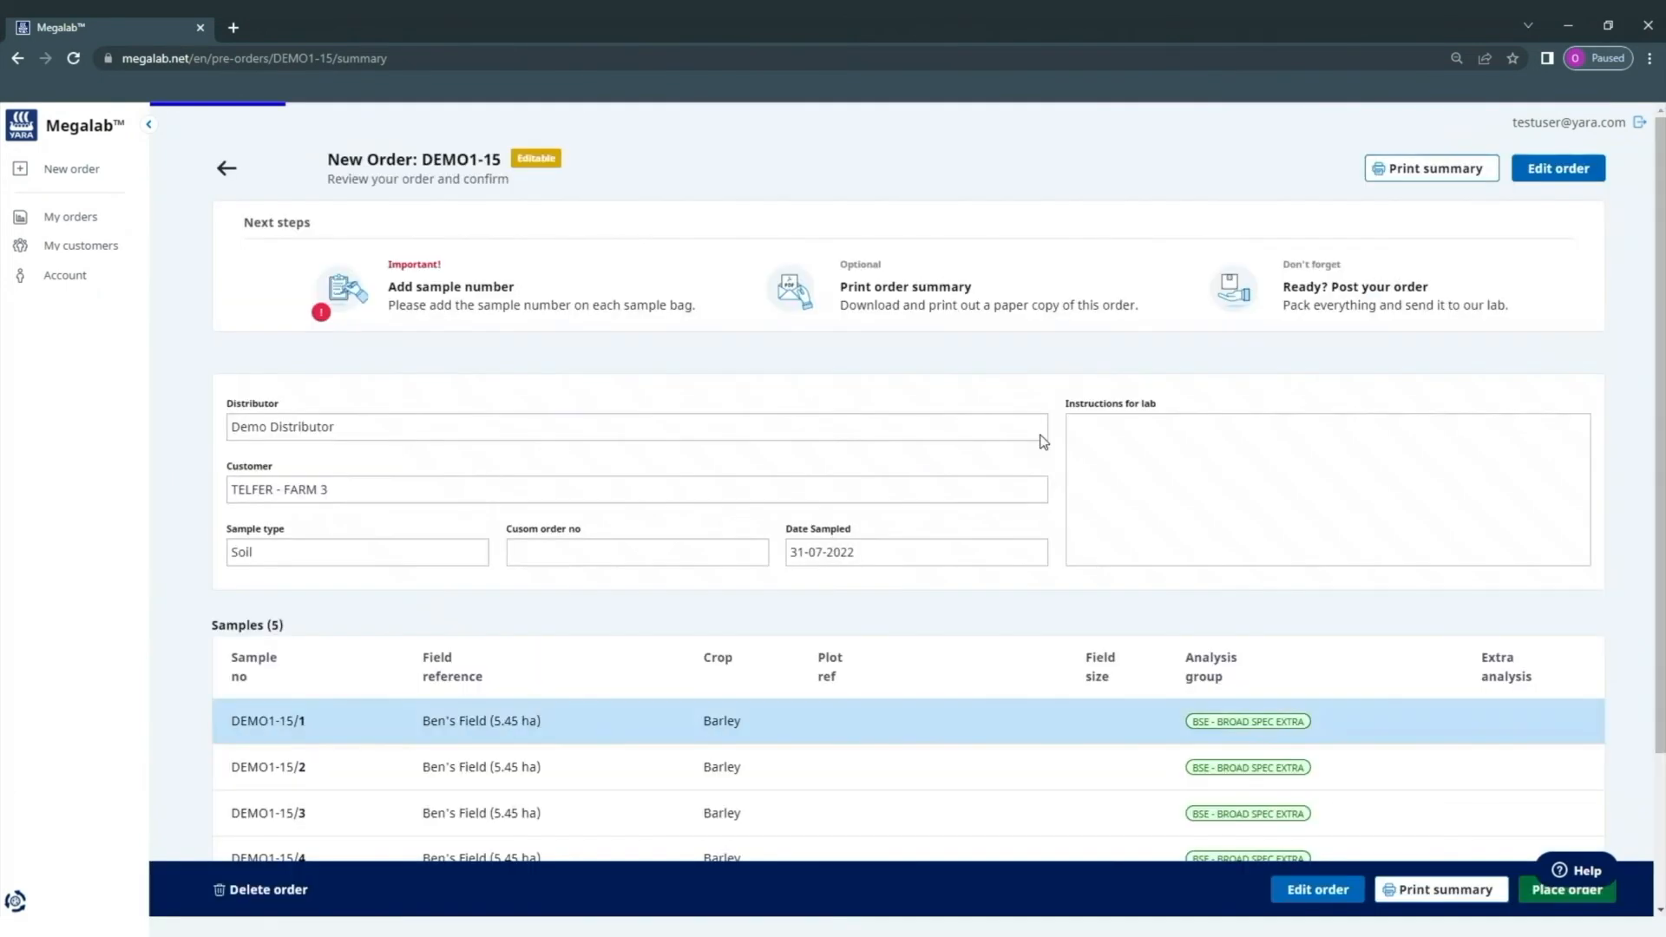
{"action": "scroll", "coordinate": [486, 681], "scroll_direction": "down", "scroll_amount": 3}
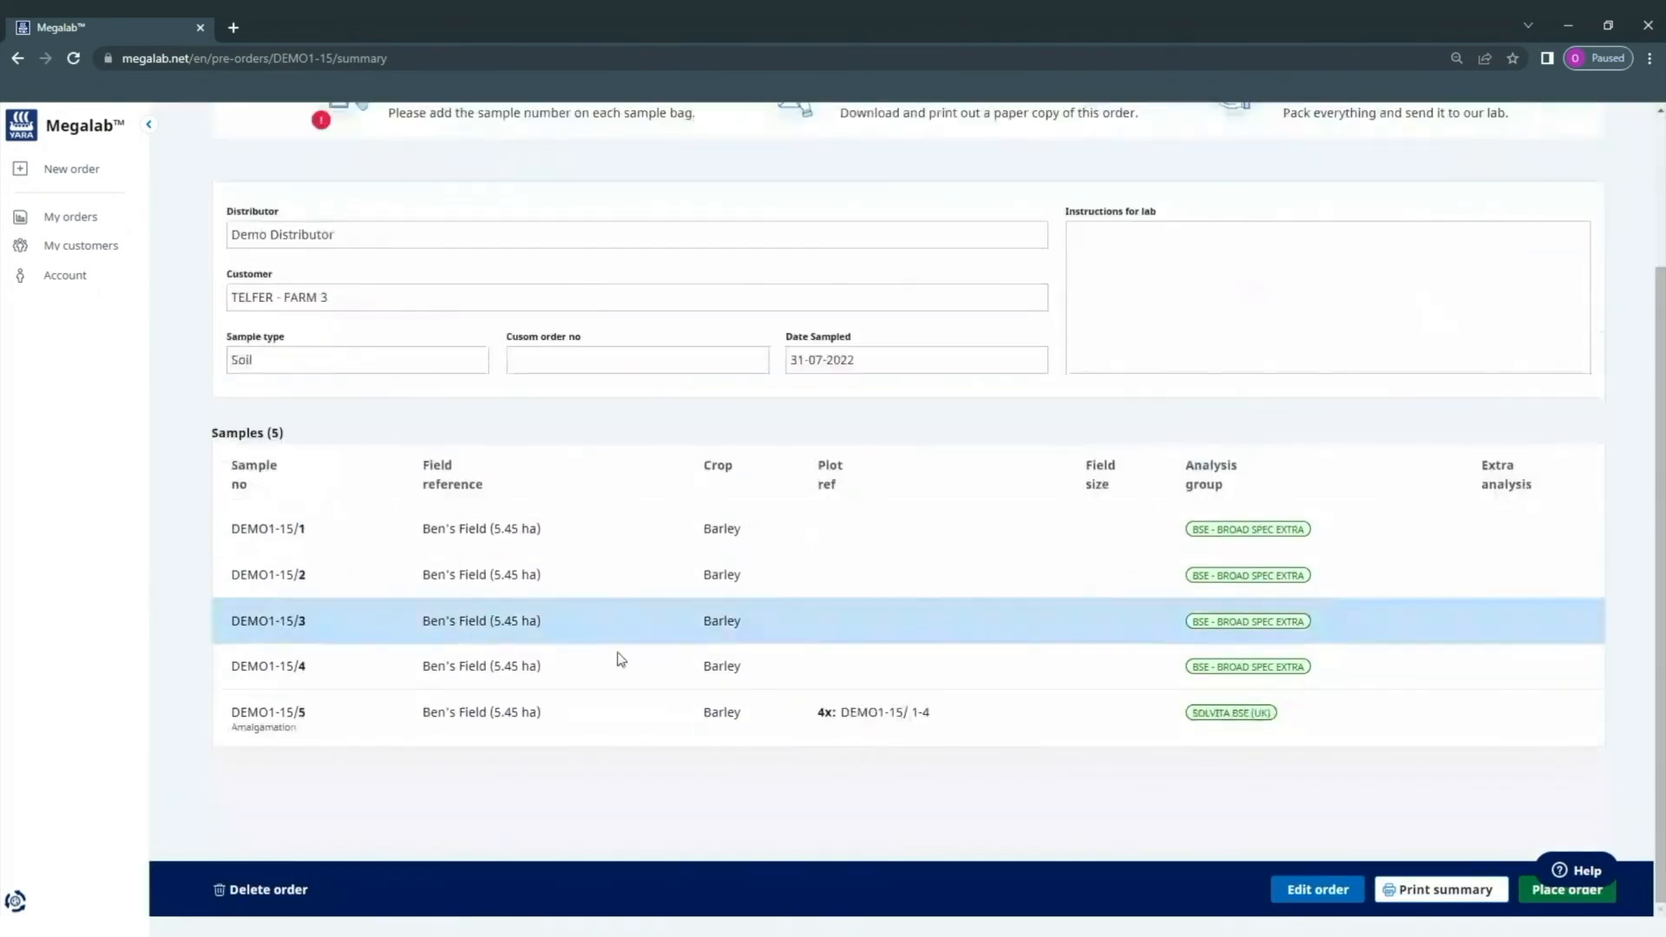
{"action": "scroll", "coordinate": [280, 316], "scroll_direction": "up", "scroll_amount": 1}
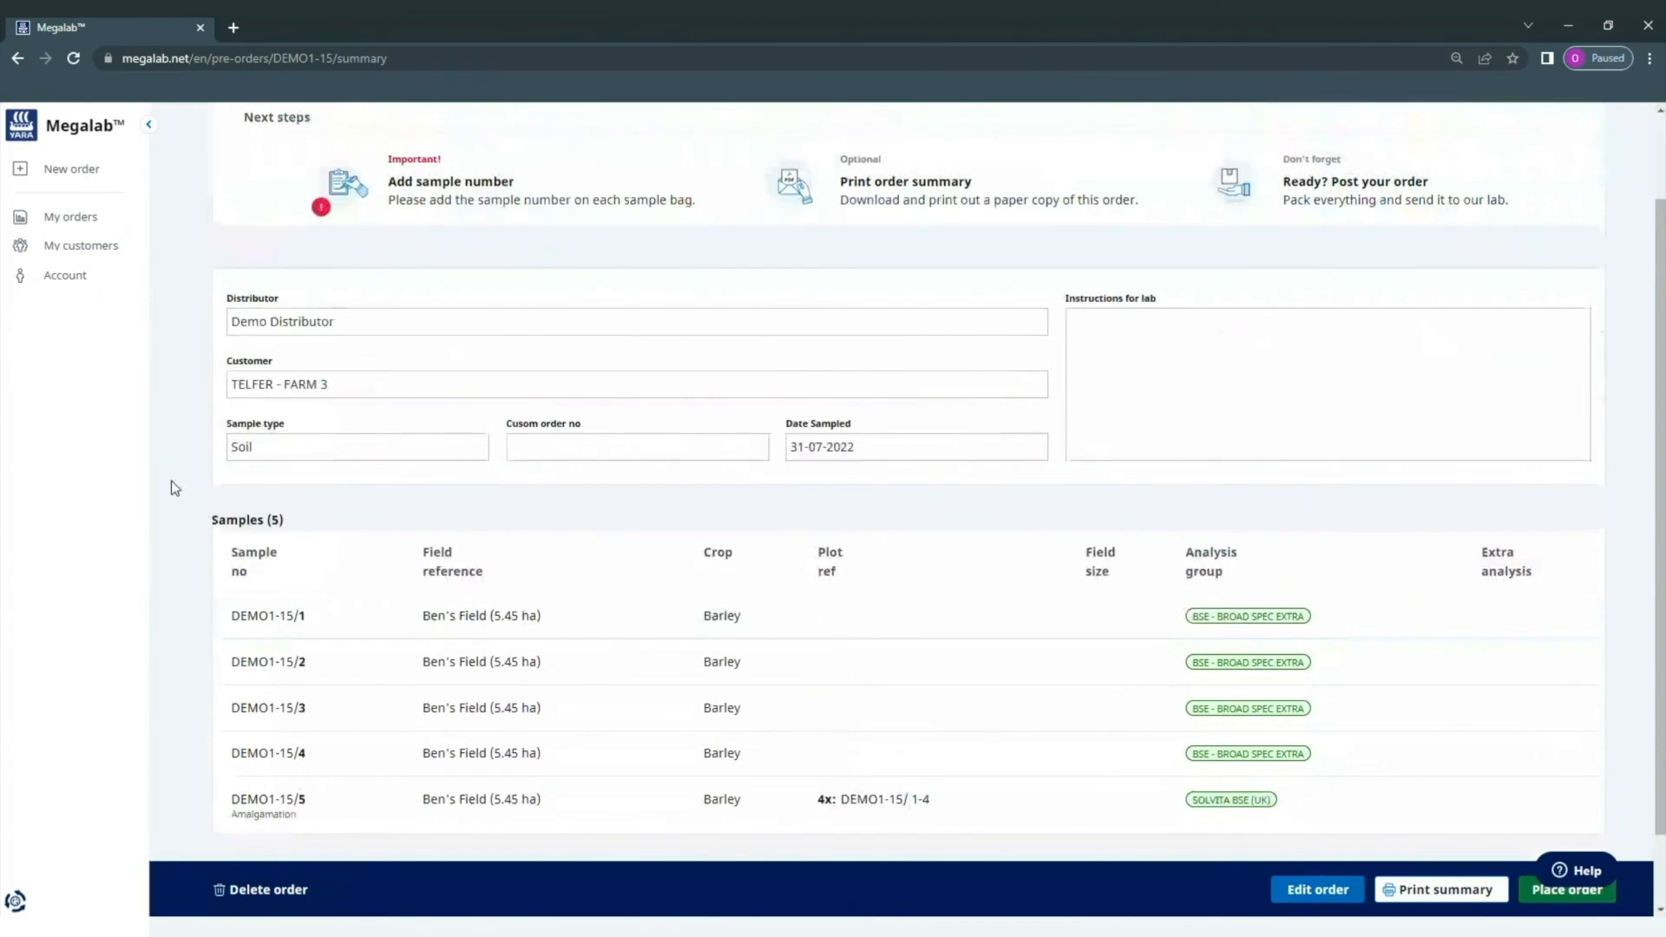
{"action": "scroll", "coordinate": [170, 486], "scroll_direction": "up", "scroll_amount": 2}
{"action": "left_click_drag", "start_coordinate": [388, 260], "coordinate": [595, 309]}
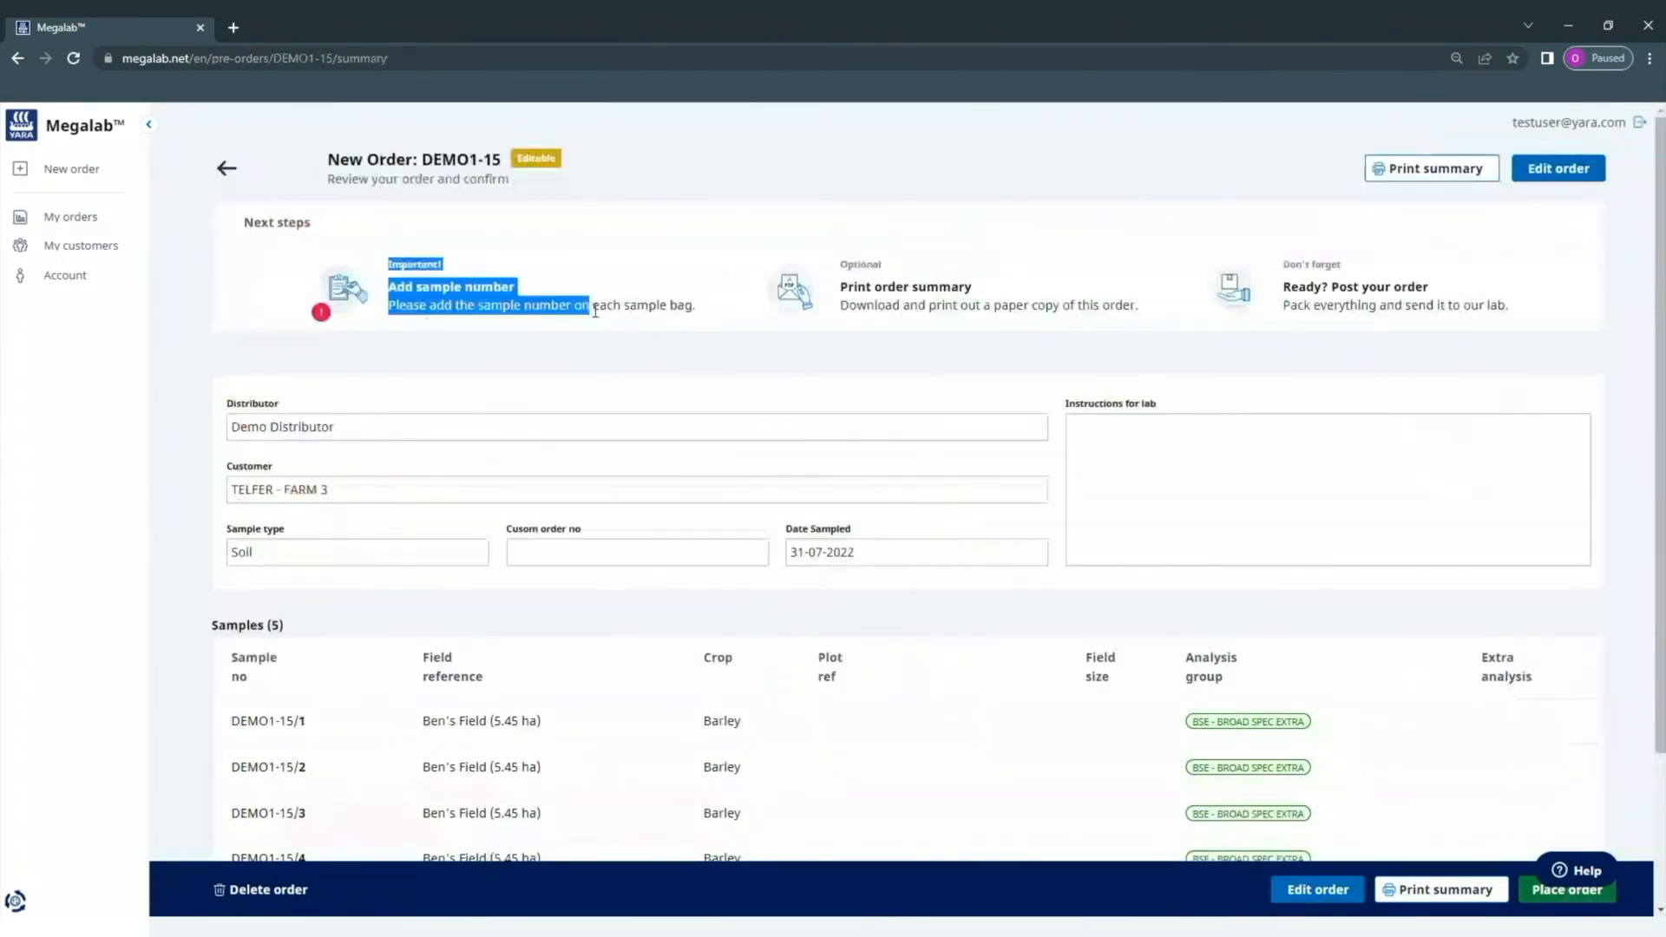
{"action": "left_click_drag", "start_coordinate": [595, 309], "coordinate": [696, 309]}
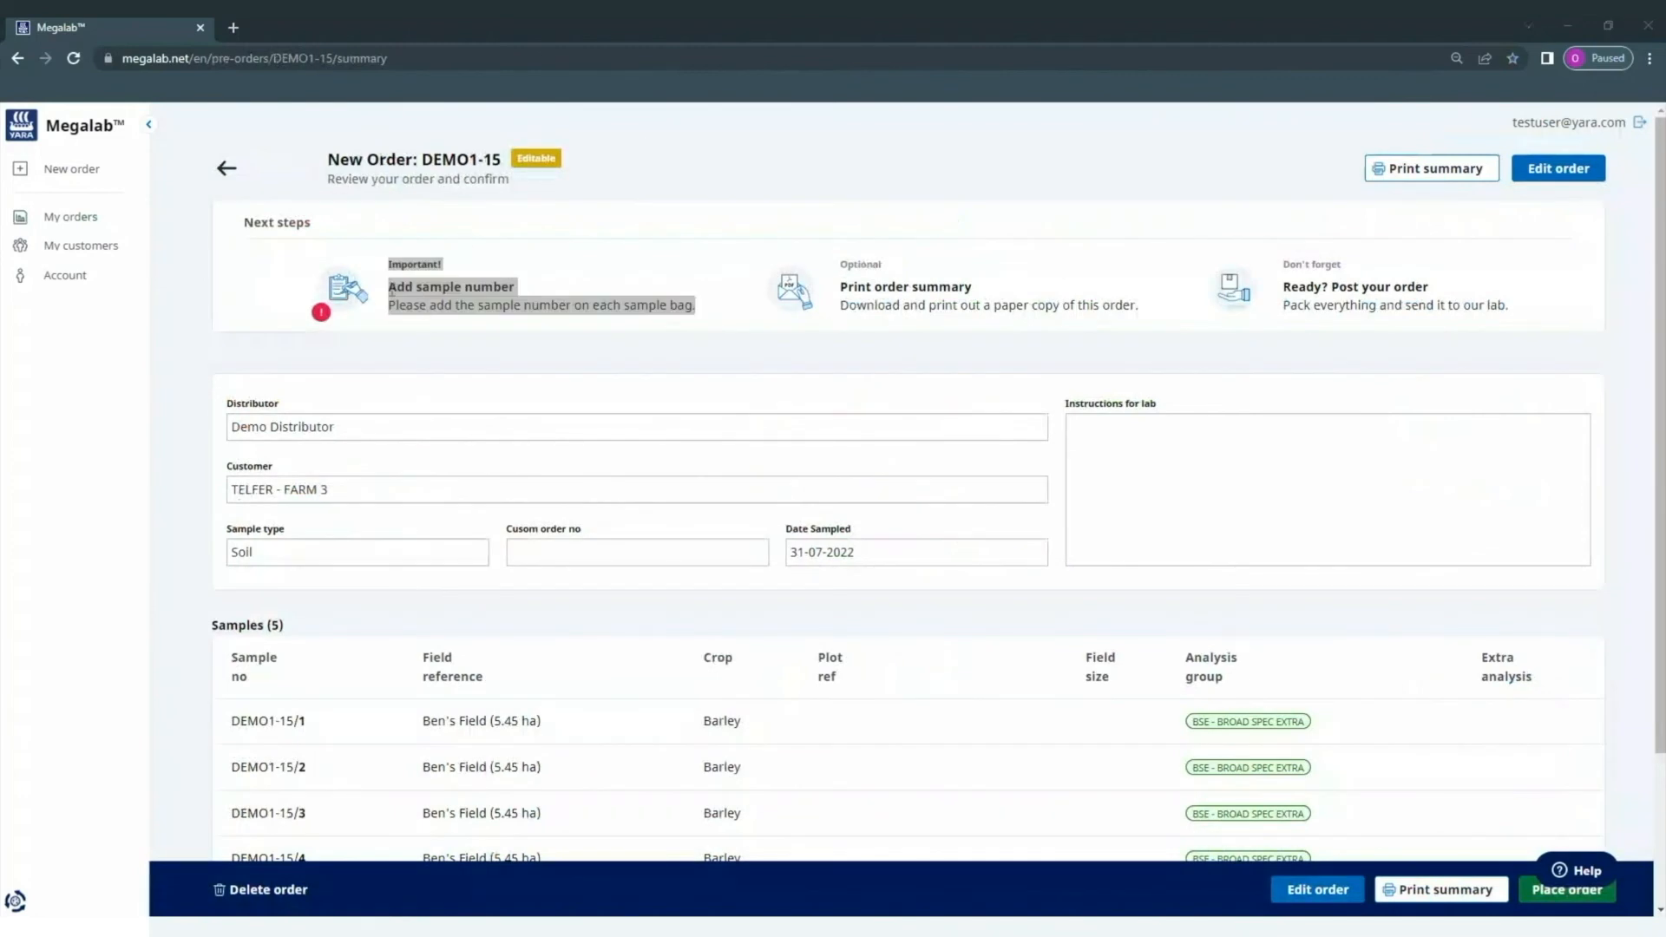
{"action": "scroll", "coordinate": [382, 285], "scroll_direction": "down", "scroll_amount": 1}
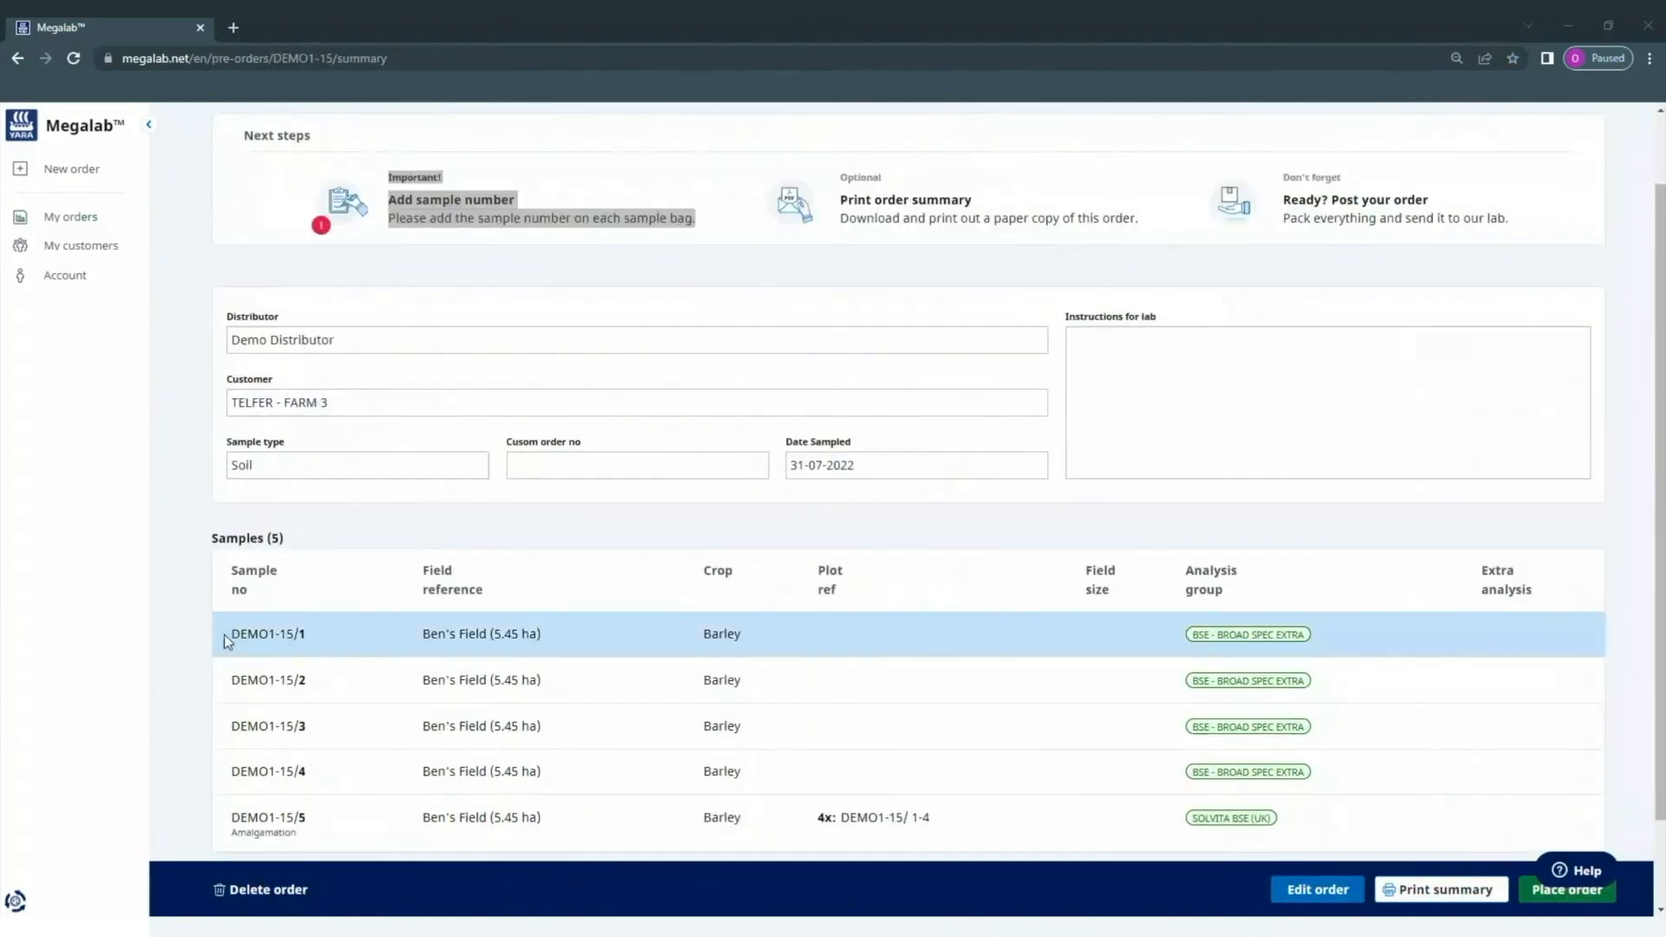
{"action": "left_click_drag", "start_coordinate": [224, 640], "coordinate": [327, 643]}
{"action": "scroll", "coordinate": [685, 327], "scroll_direction": "up", "scroll_amount": 2}
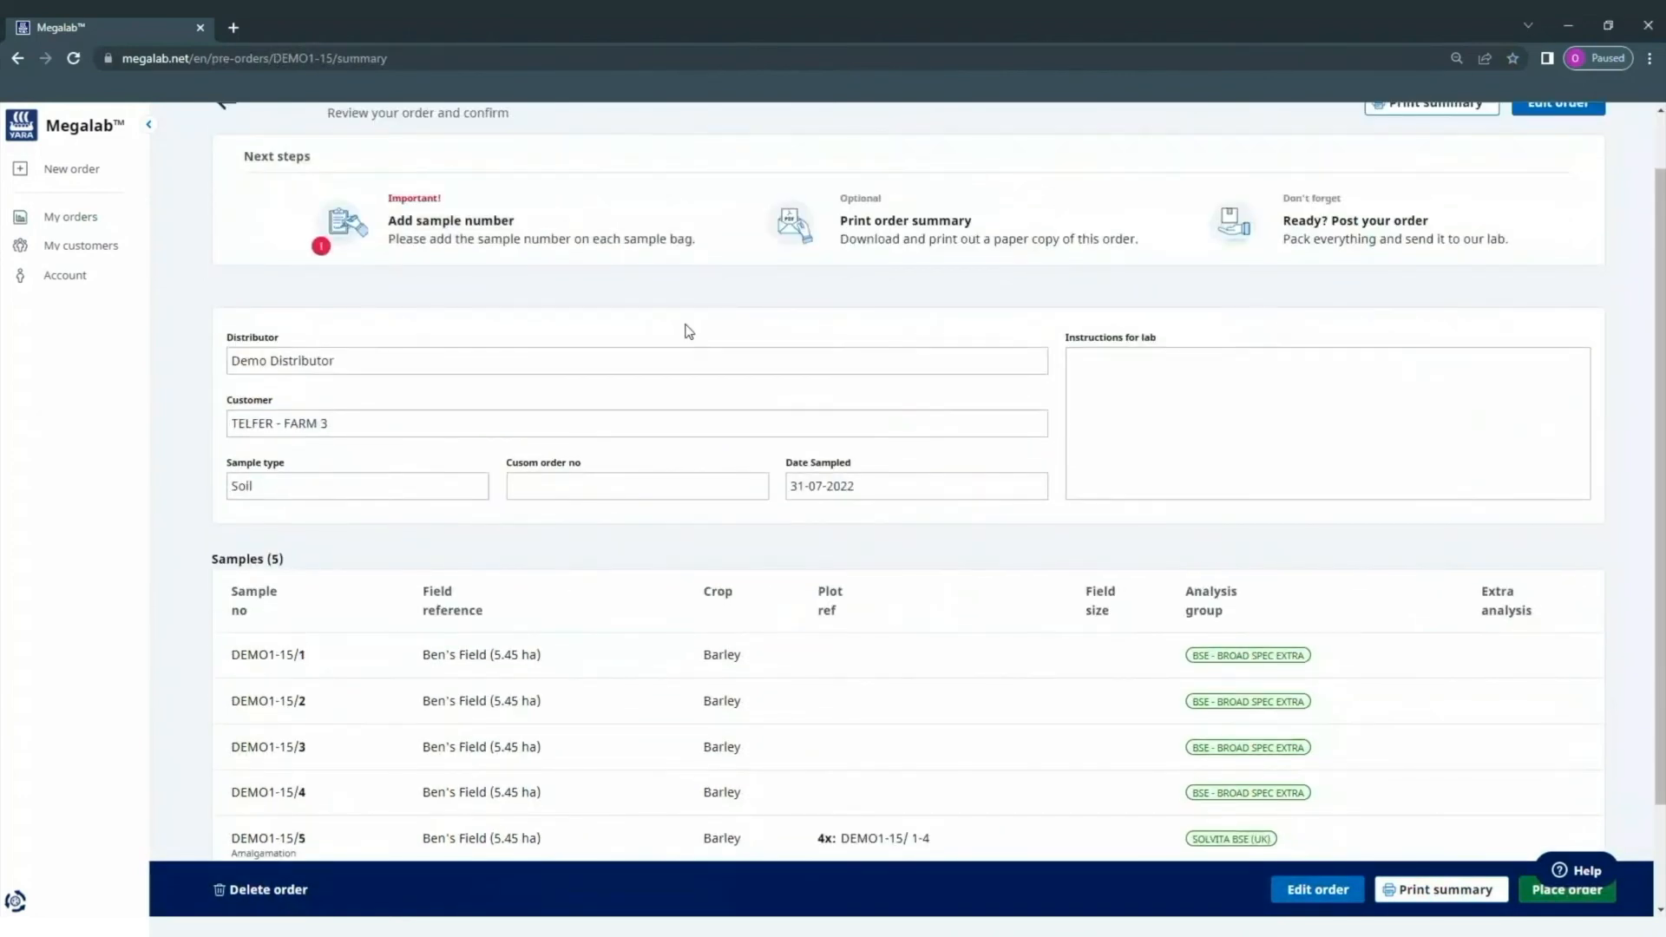
- Preview the printable summary without printing, then place order DEMO1-15
{"action": "left_click", "coordinate": [1470, 170]}
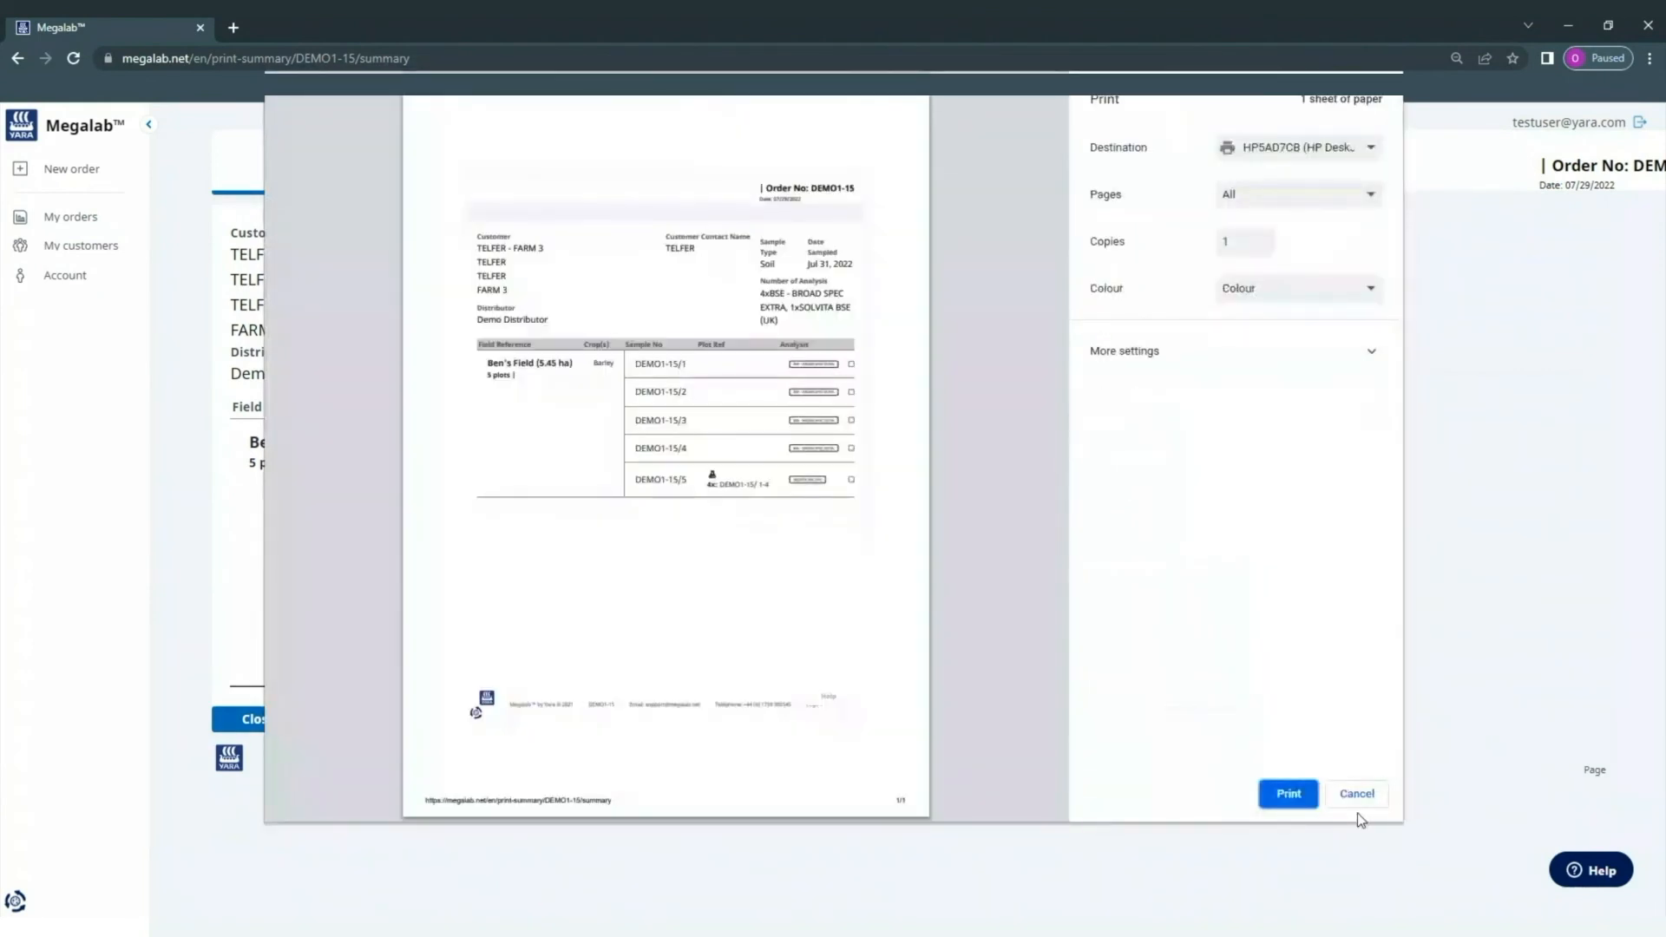
{"action": "left_click", "coordinate": [1357, 795]}
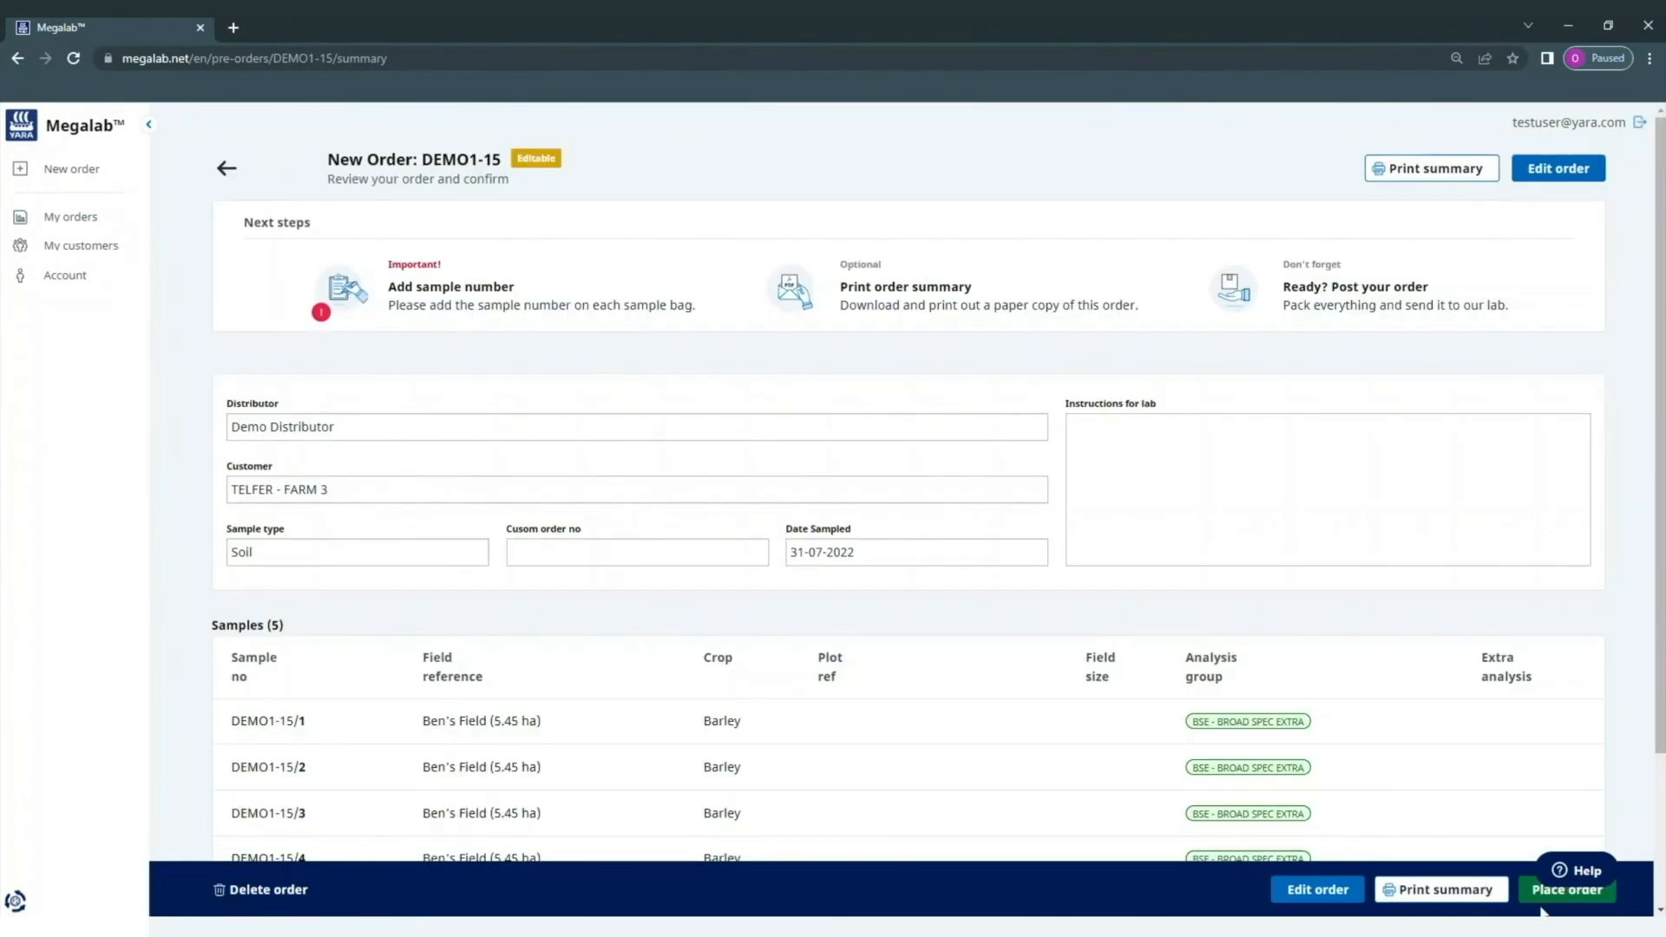
{"action": "left_click", "coordinate": [1542, 903]}
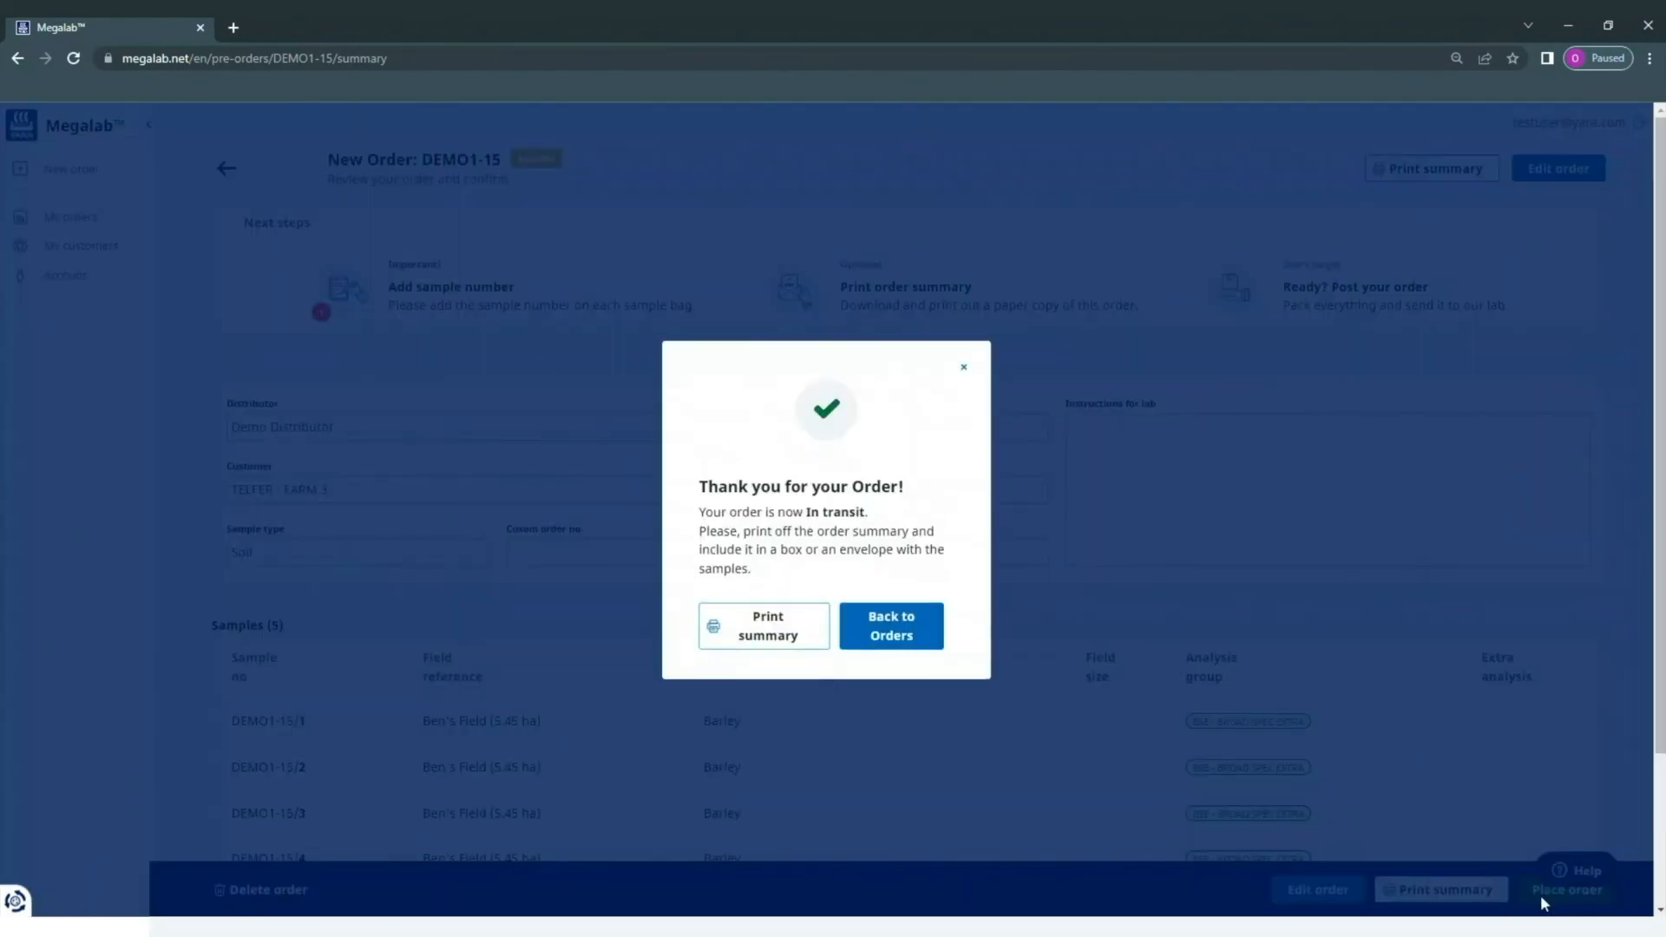
- Reopen order DEMO1-15 from the orders list in edit mode
{"action": "left_click", "coordinate": [921, 641]}
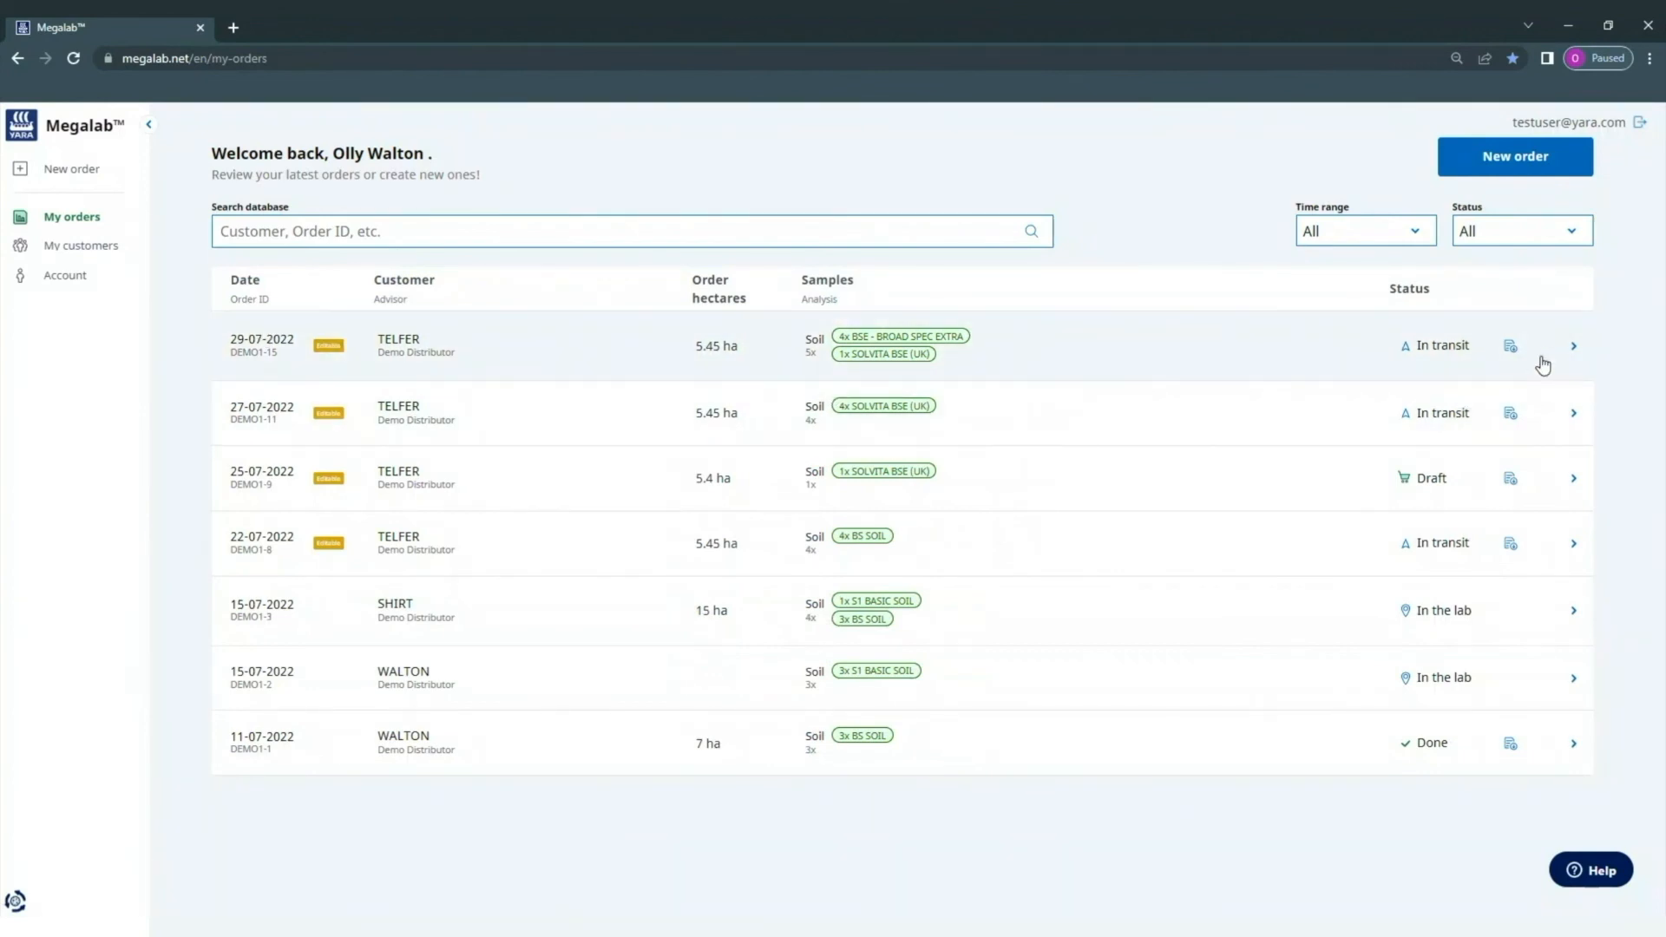
{"action": "left_click", "coordinate": [1573, 349]}
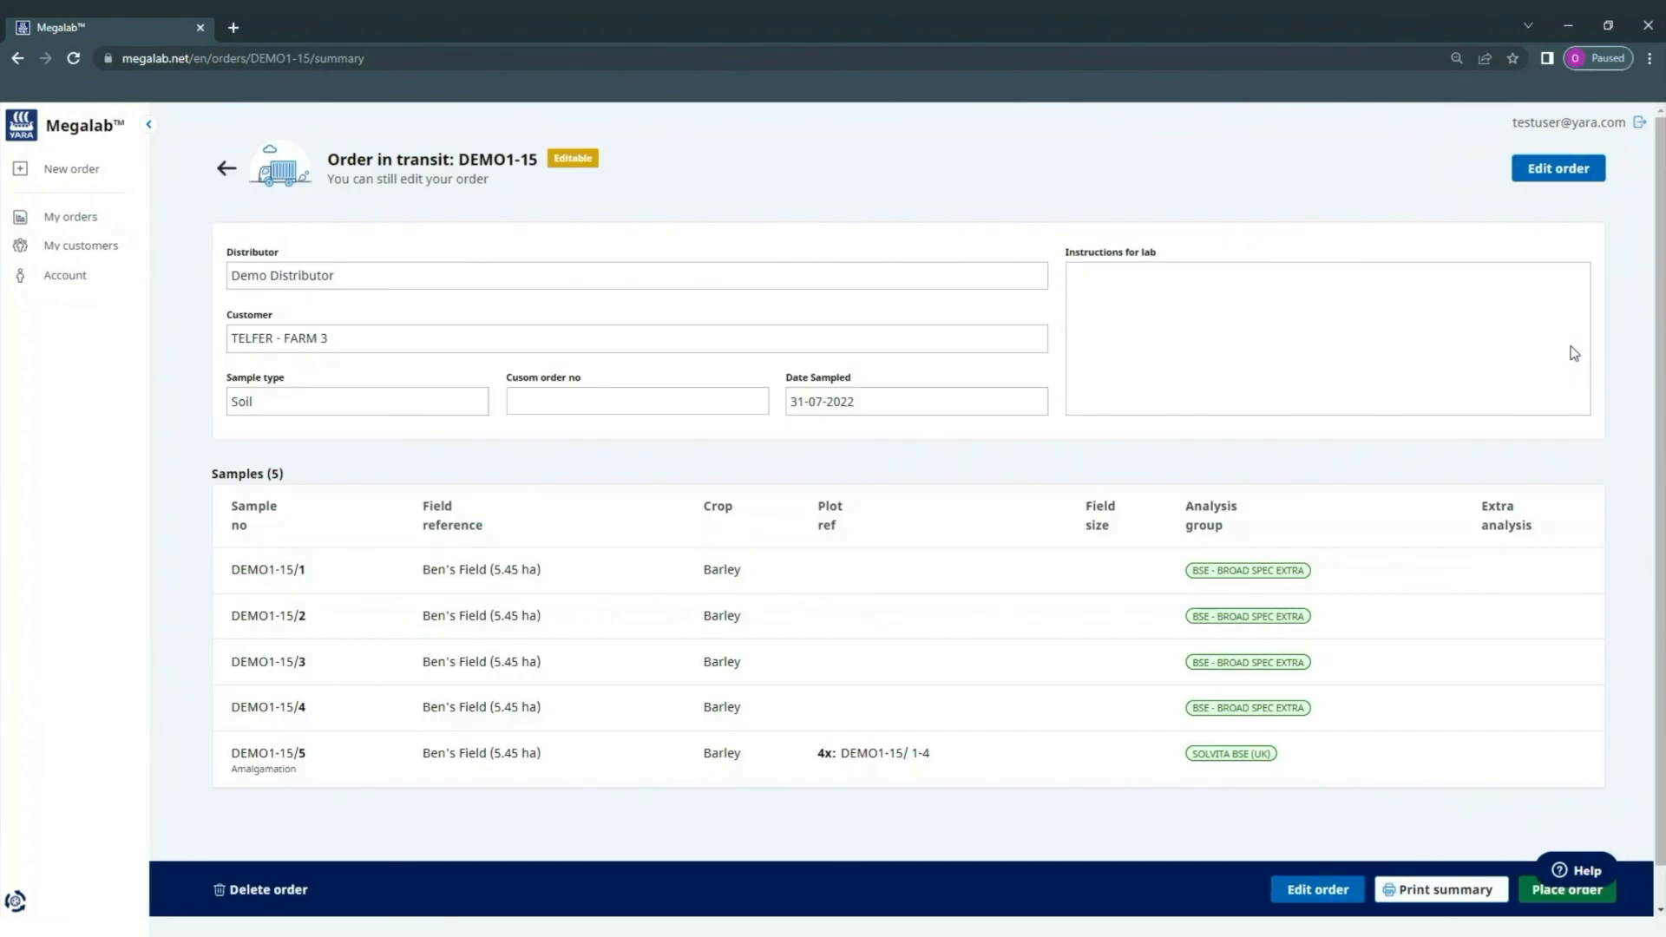
{"action": "left_click", "coordinate": [1348, 893]}
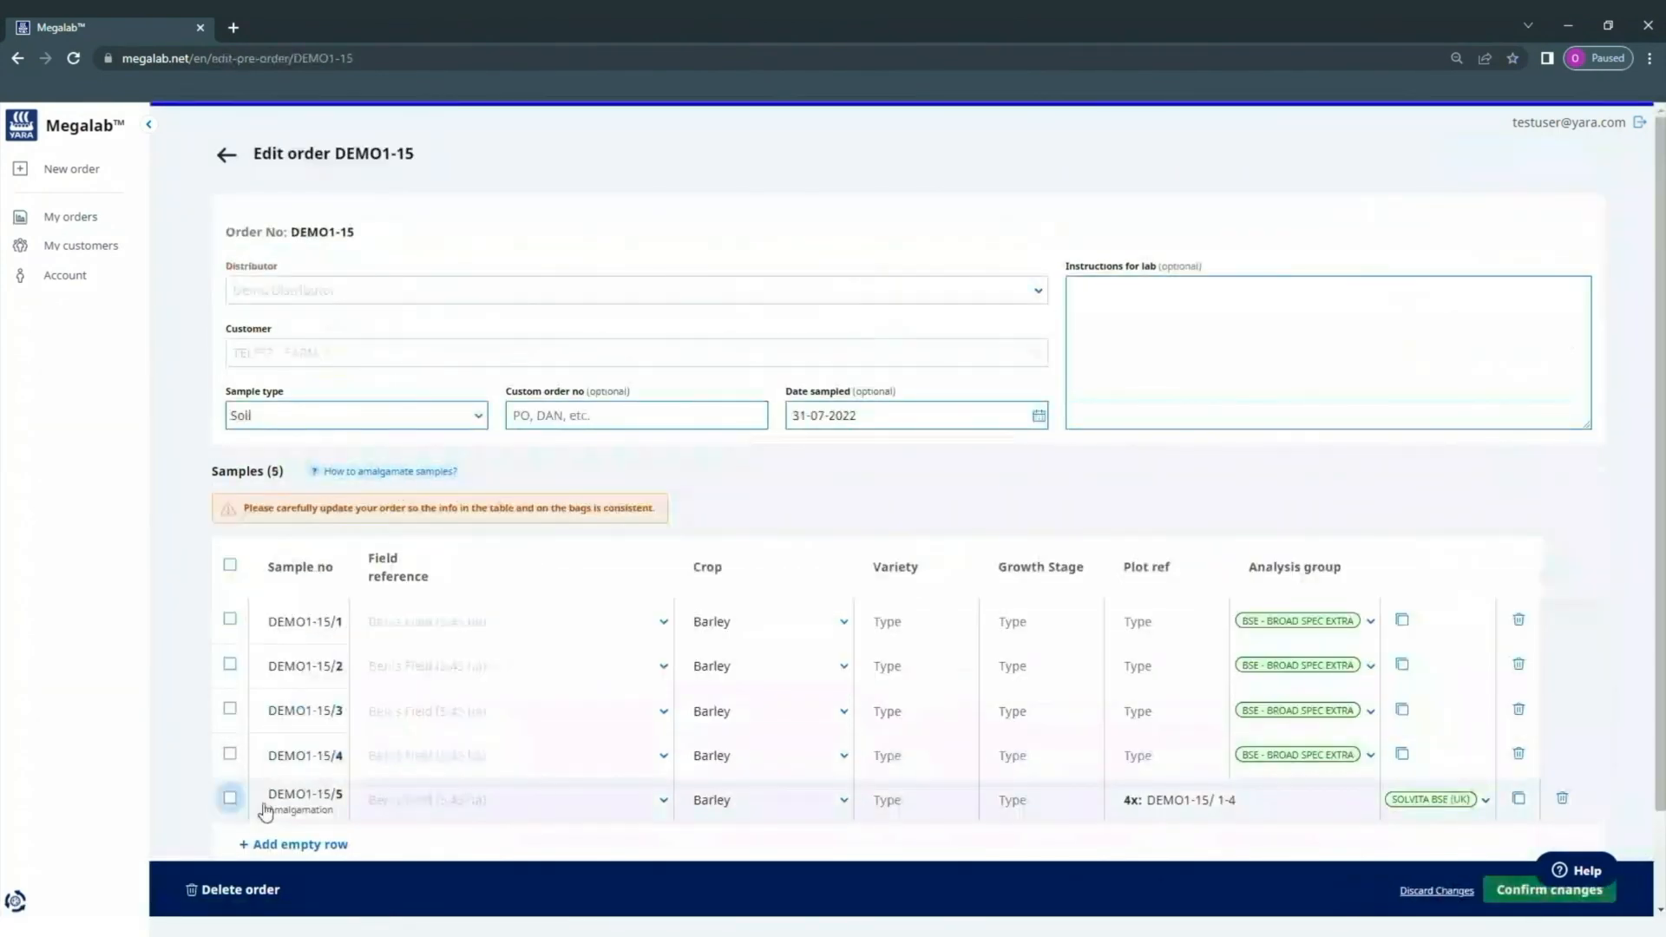
- Delete amalgamated sample DEMO1-15/5, duplicate a sample as the fifth row, and confirm changes
{"action": "left_click", "coordinate": [1562, 797]}
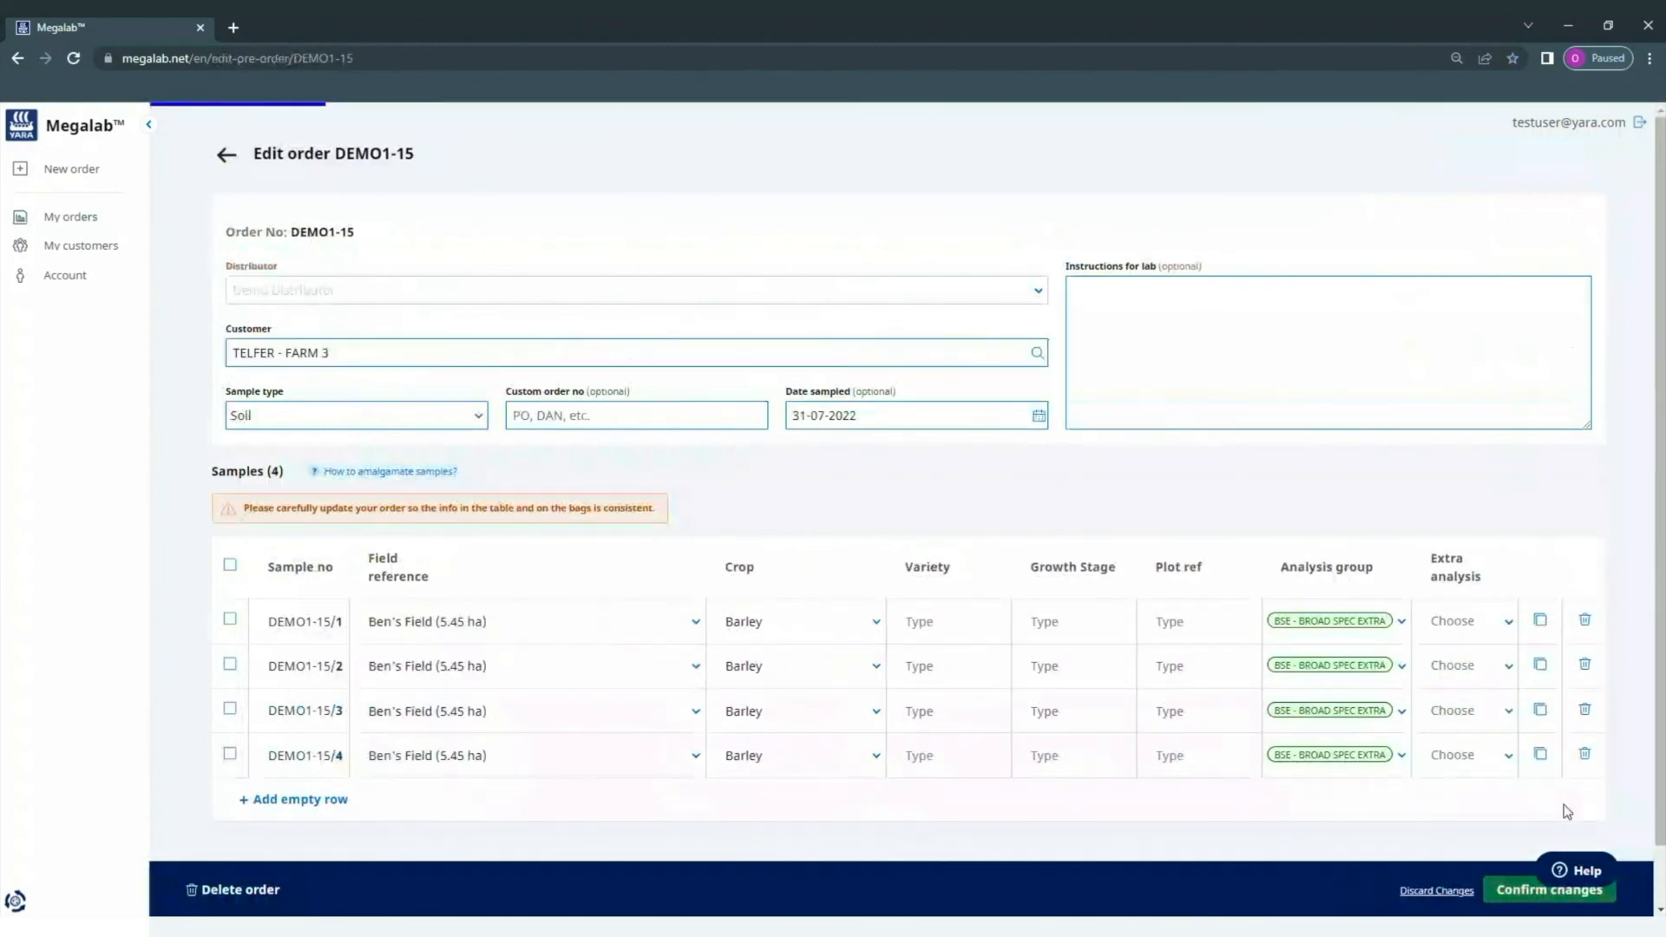
{"action": "left_click", "coordinate": [1540, 753]}
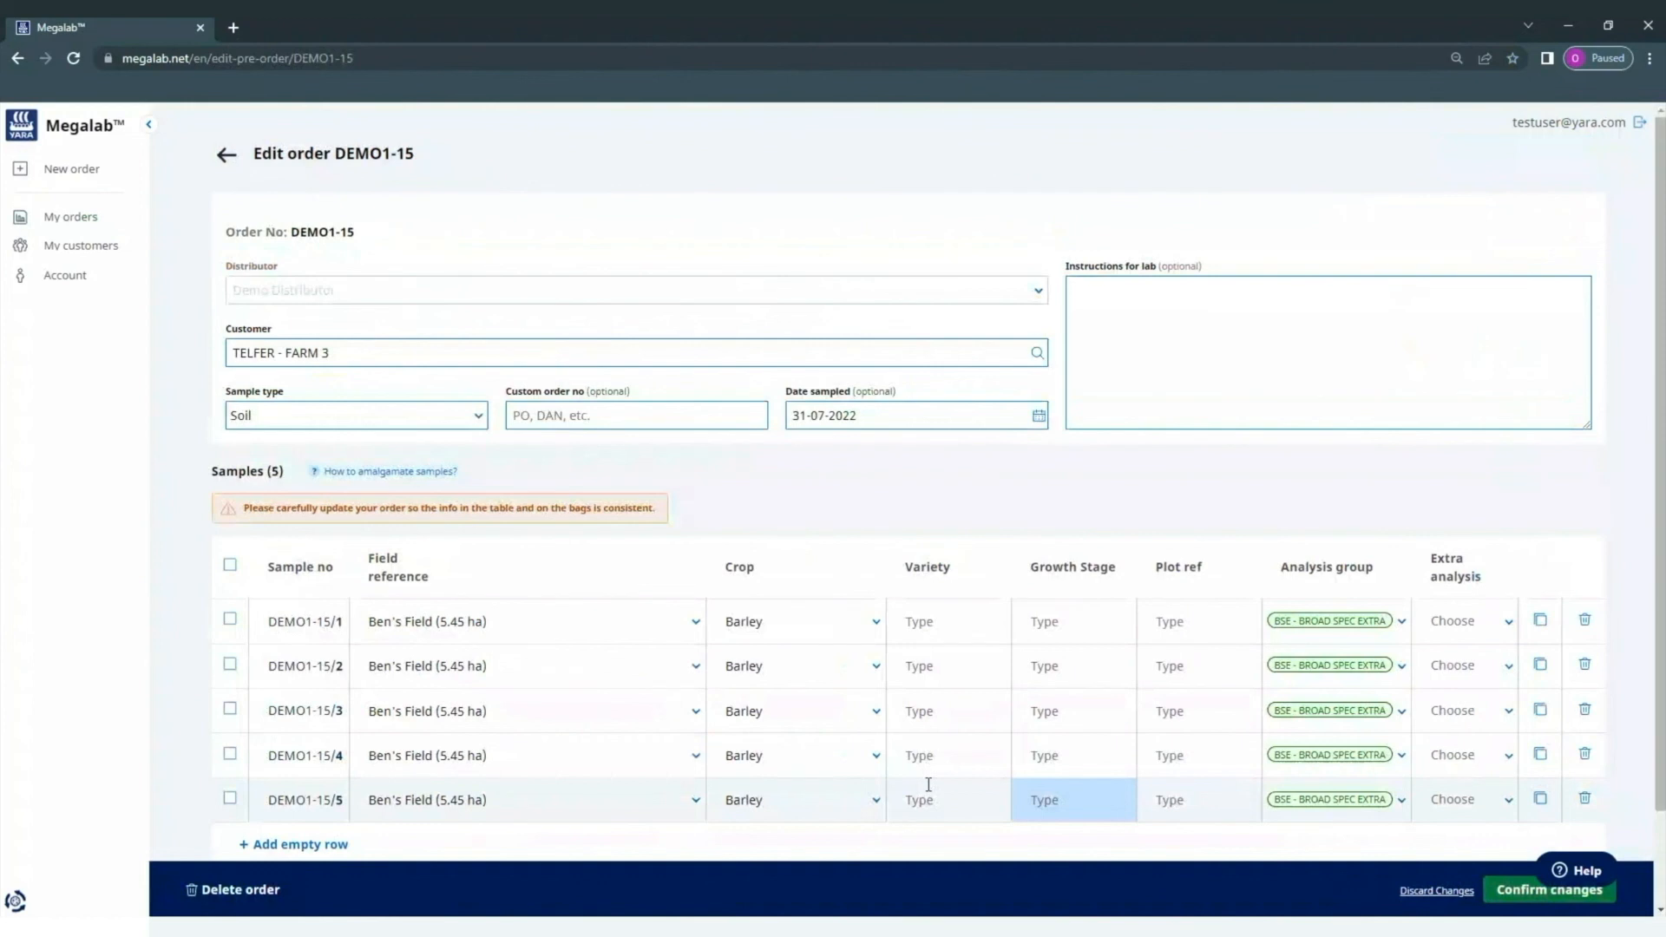
{"action": "left_click", "coordinate": [1525, 889]}
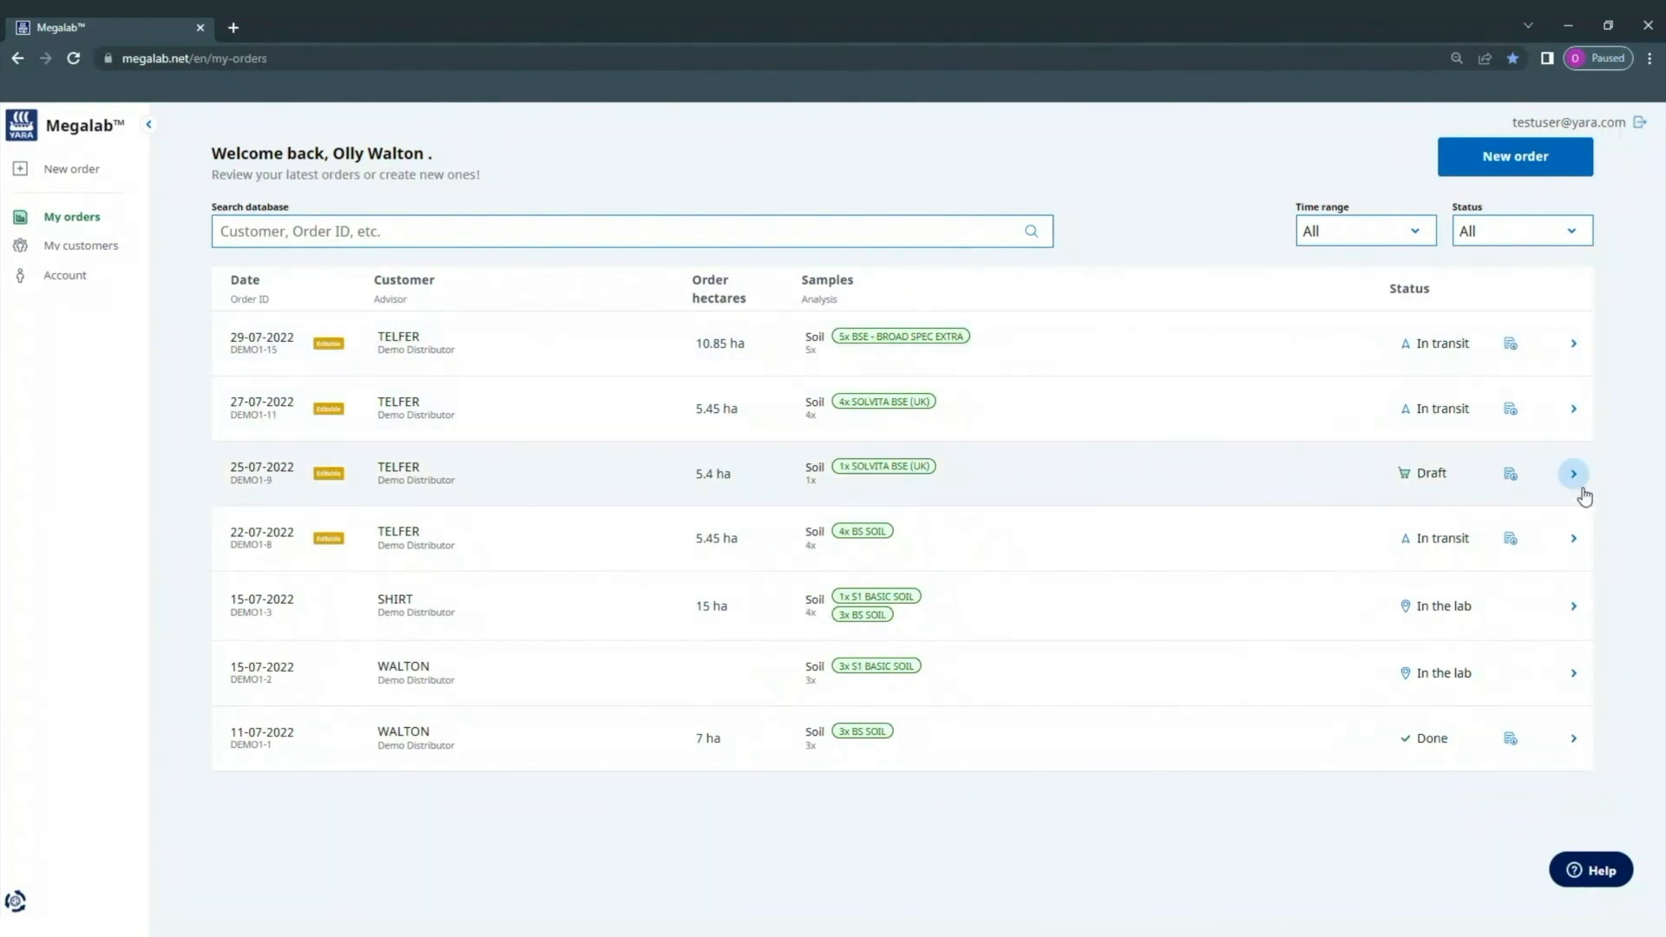
- Delete the draft order DEMO1-9 from the orders list
{"action": "left_click", "coordinate": [1582, 484]}
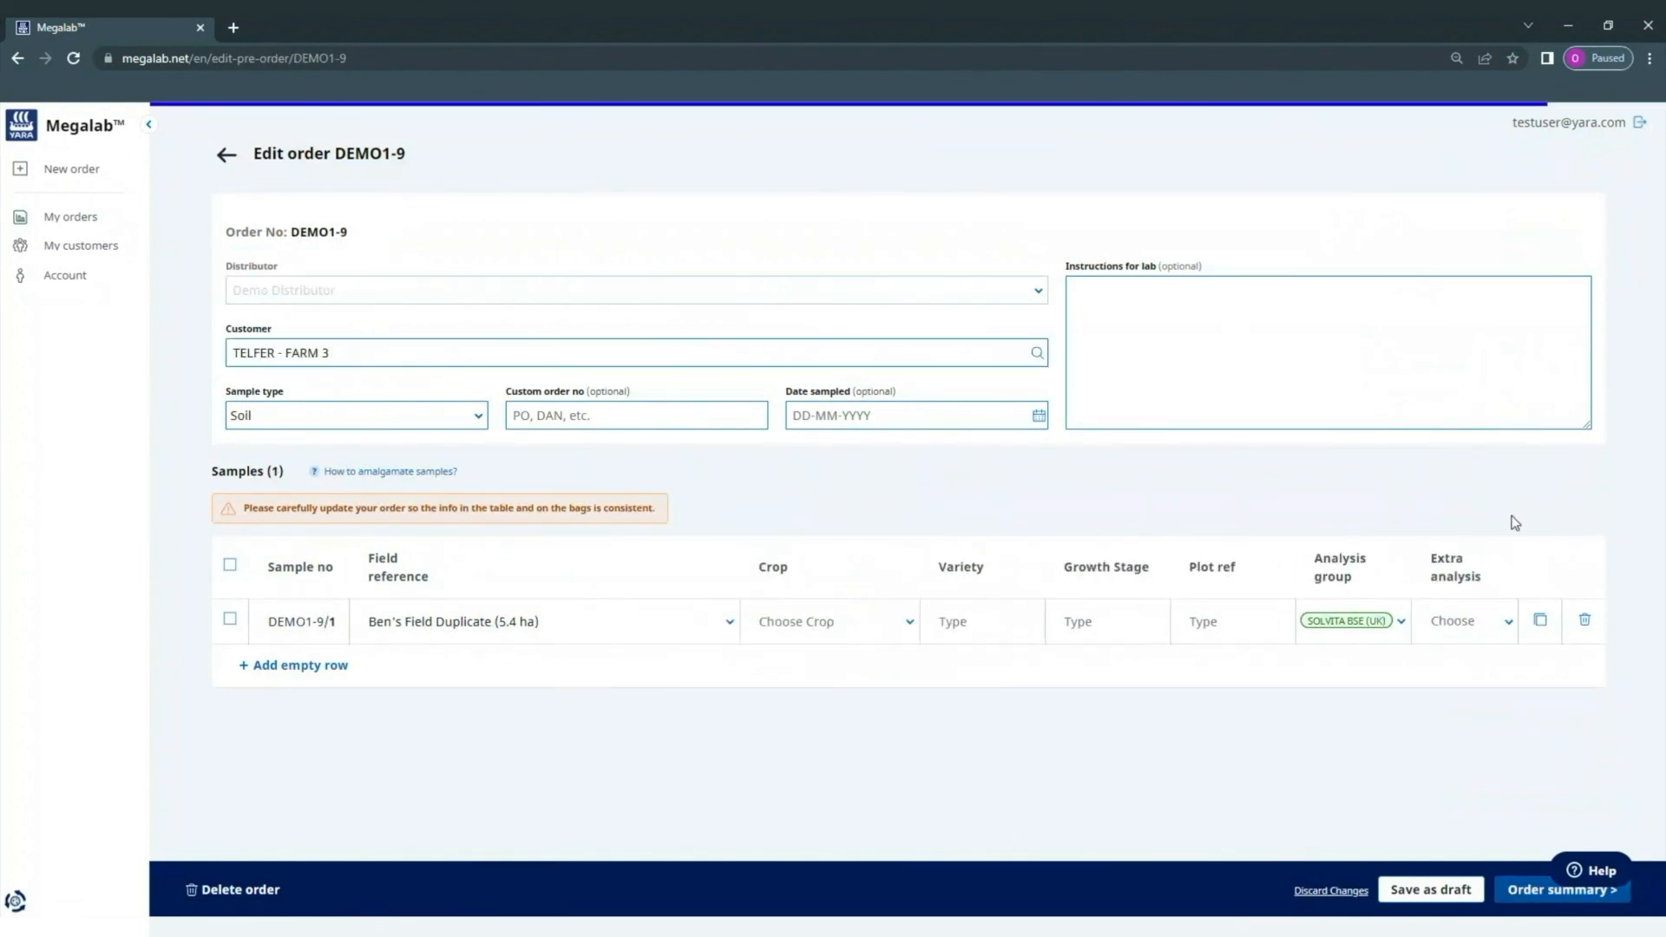
{"action": "left_click", "coordinate": [241, 891]}
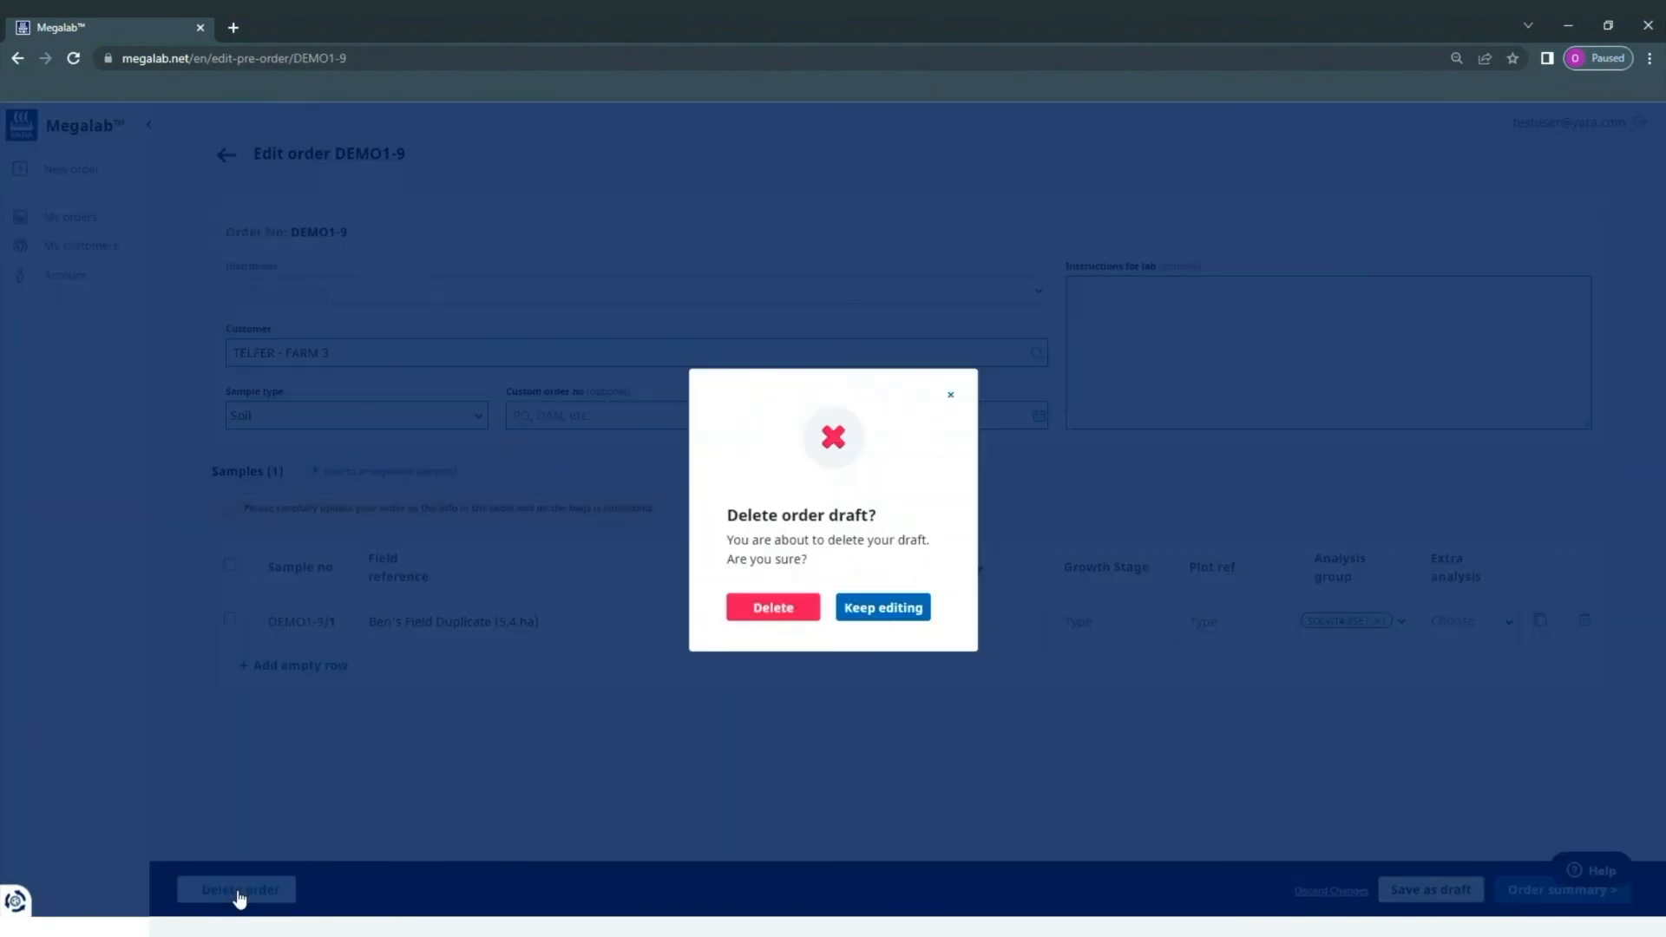
{"action": "left_click", "coordinate": [767, 614]}
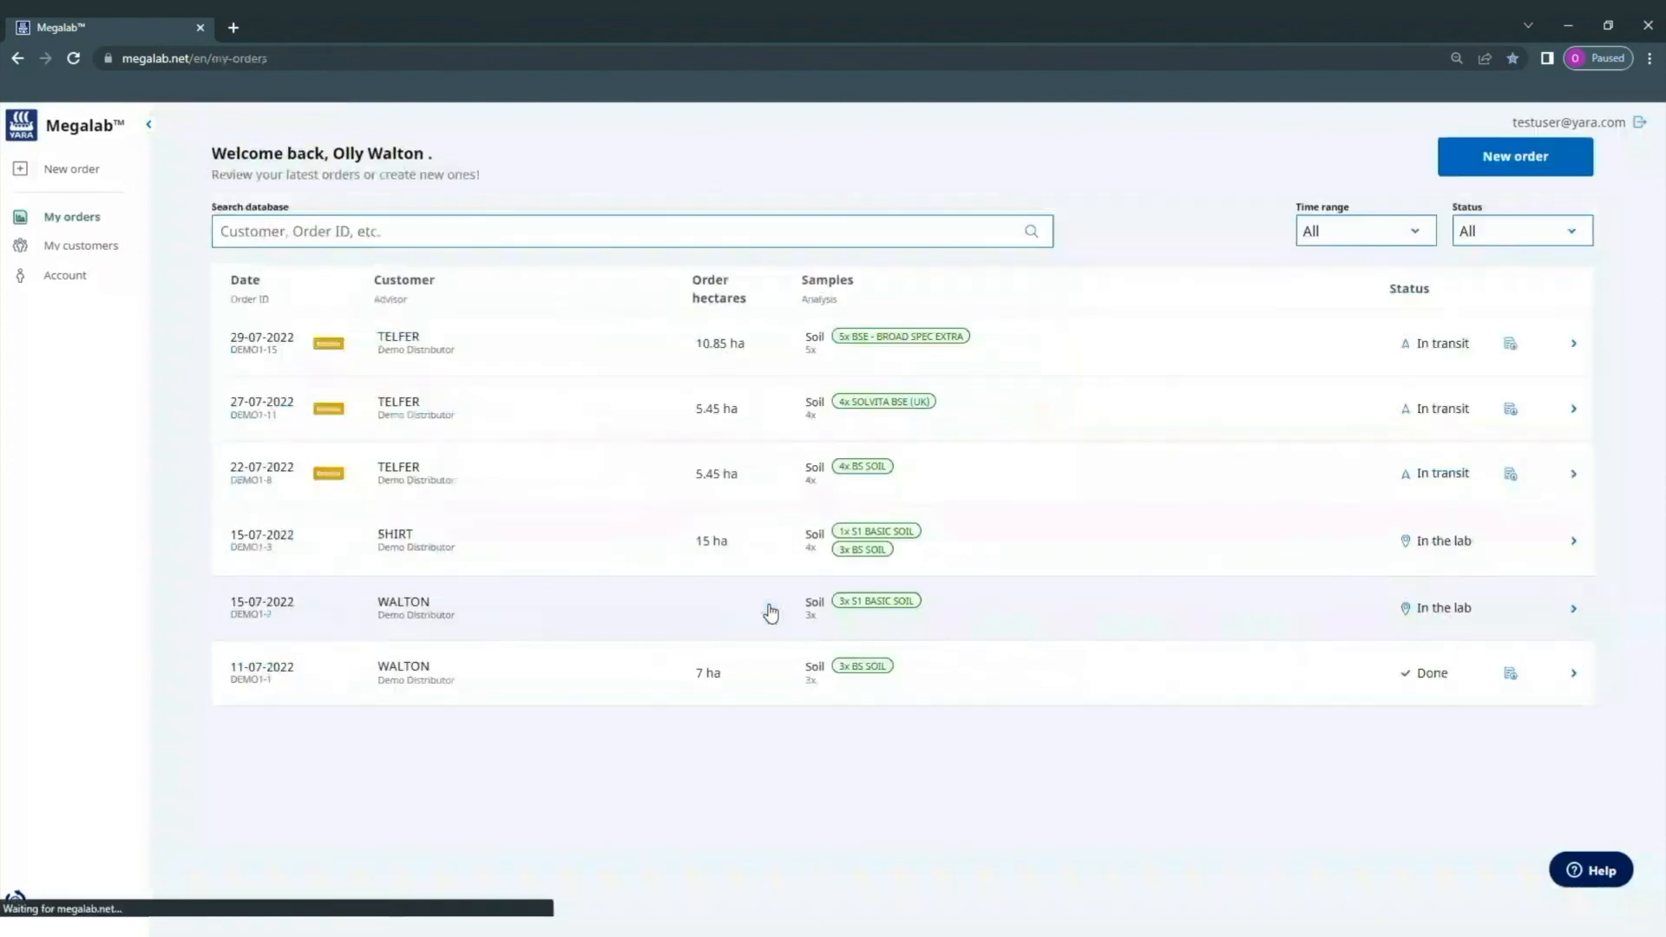
- Delete order DEMO1-15 as well, leaving five orders listed
{"action": "left_click", "coordinate": [1577, 340]}
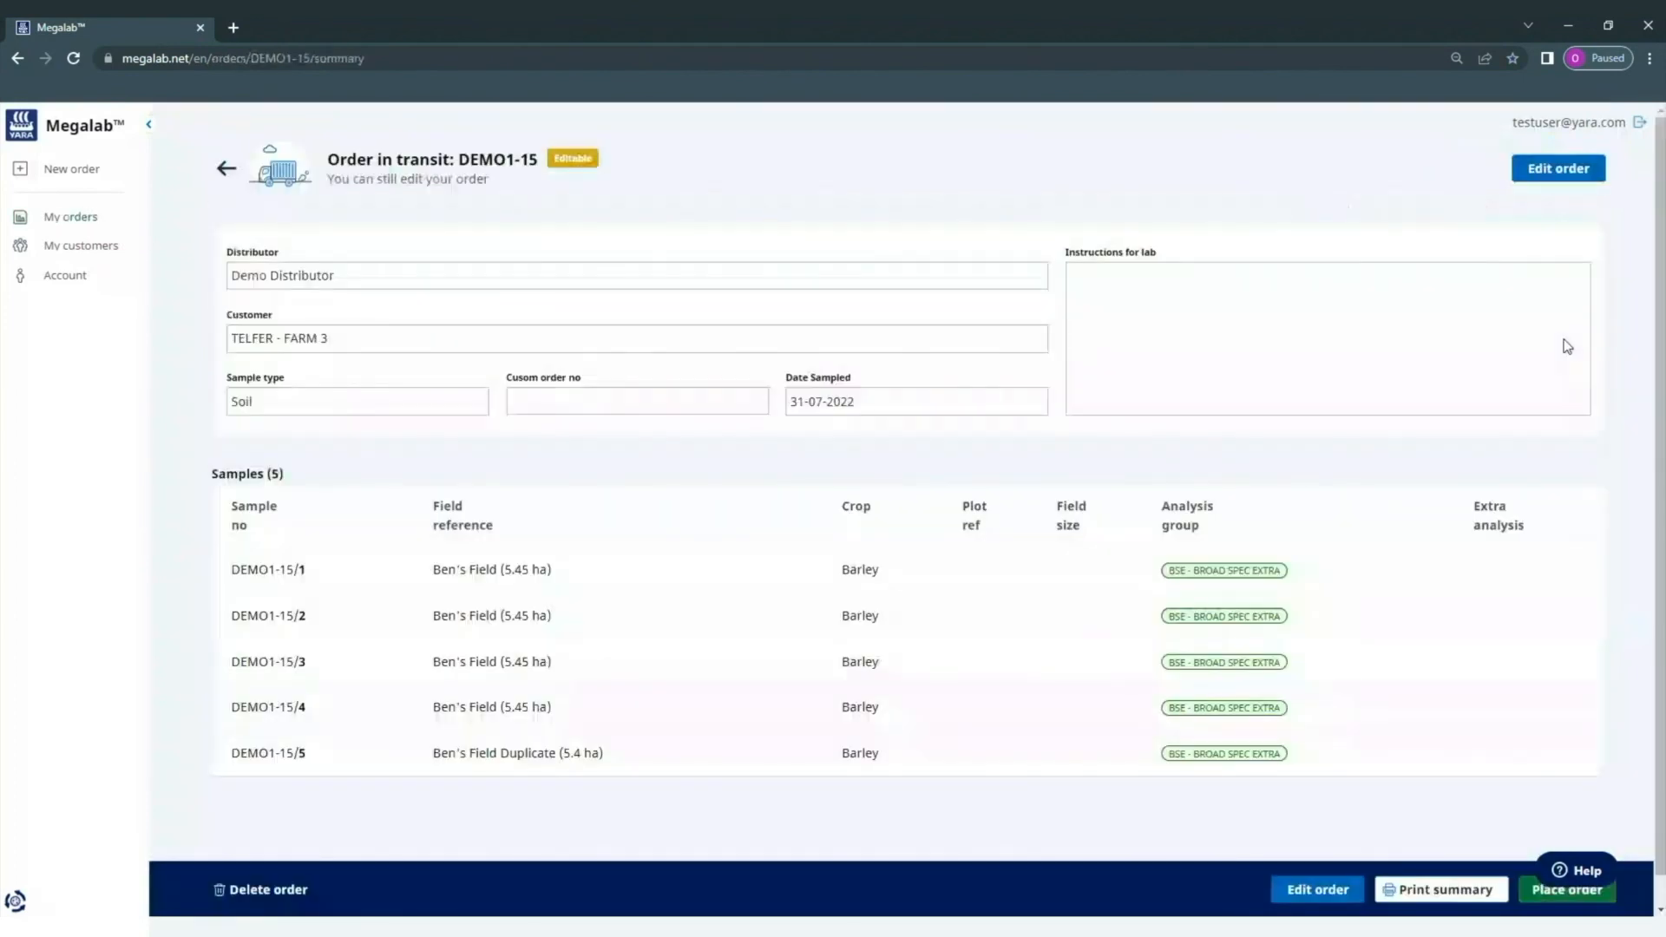
{"action": "left_click", "coordinate": [276, 889]}
{"action": "left_click", "coordinate": [778, 608]}
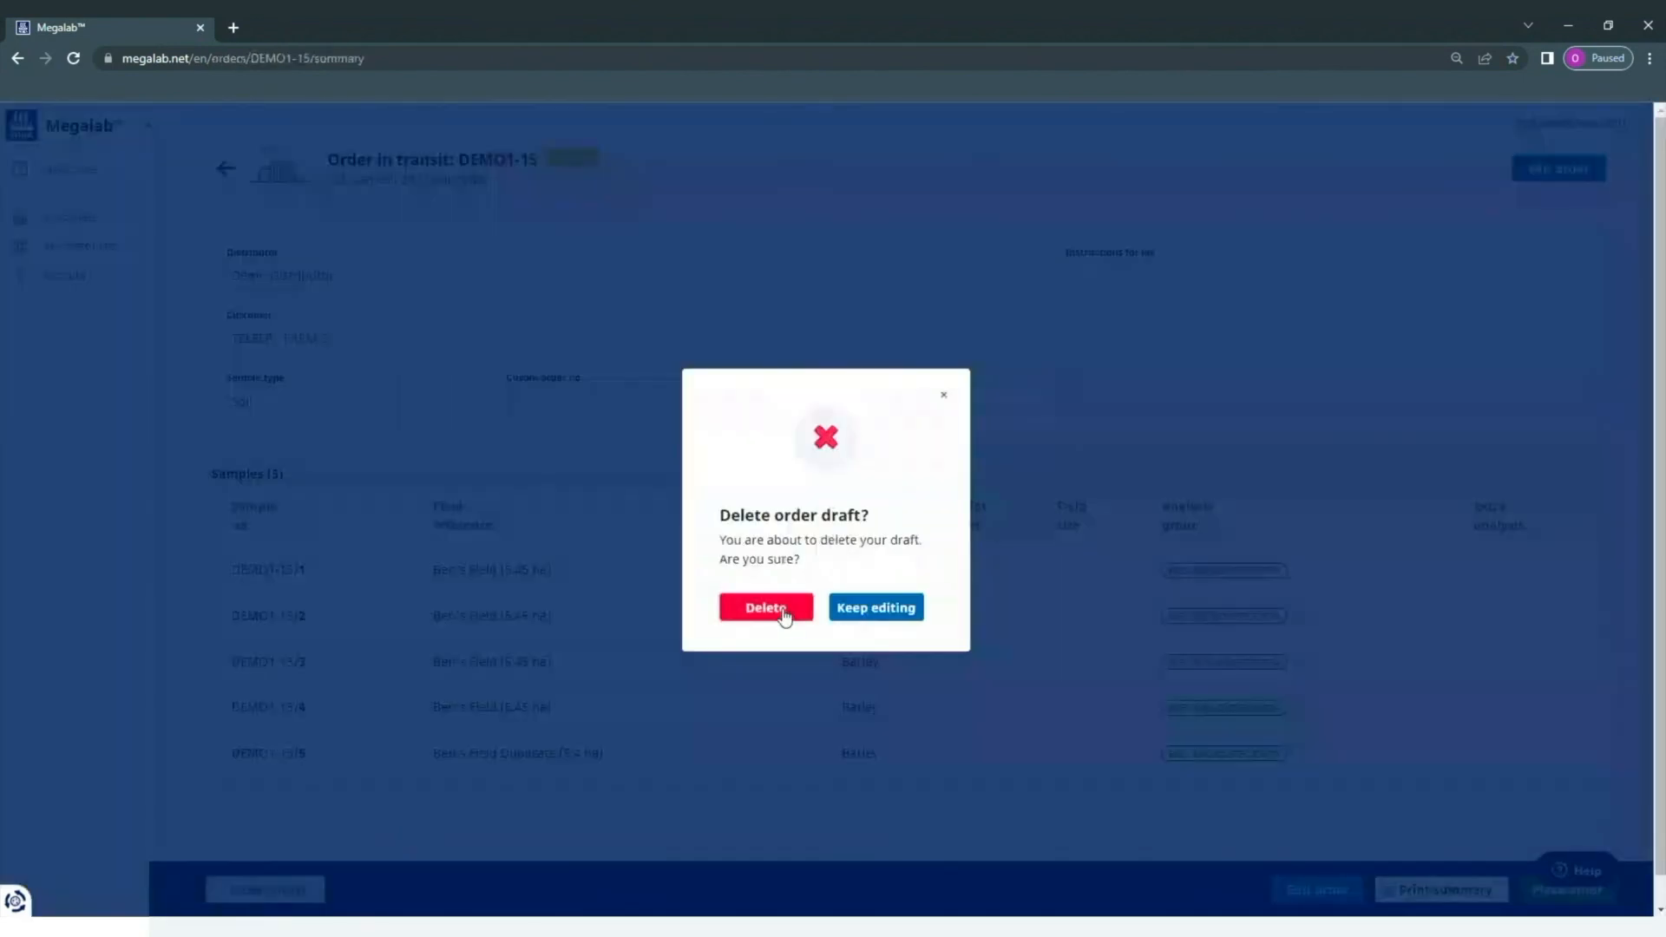